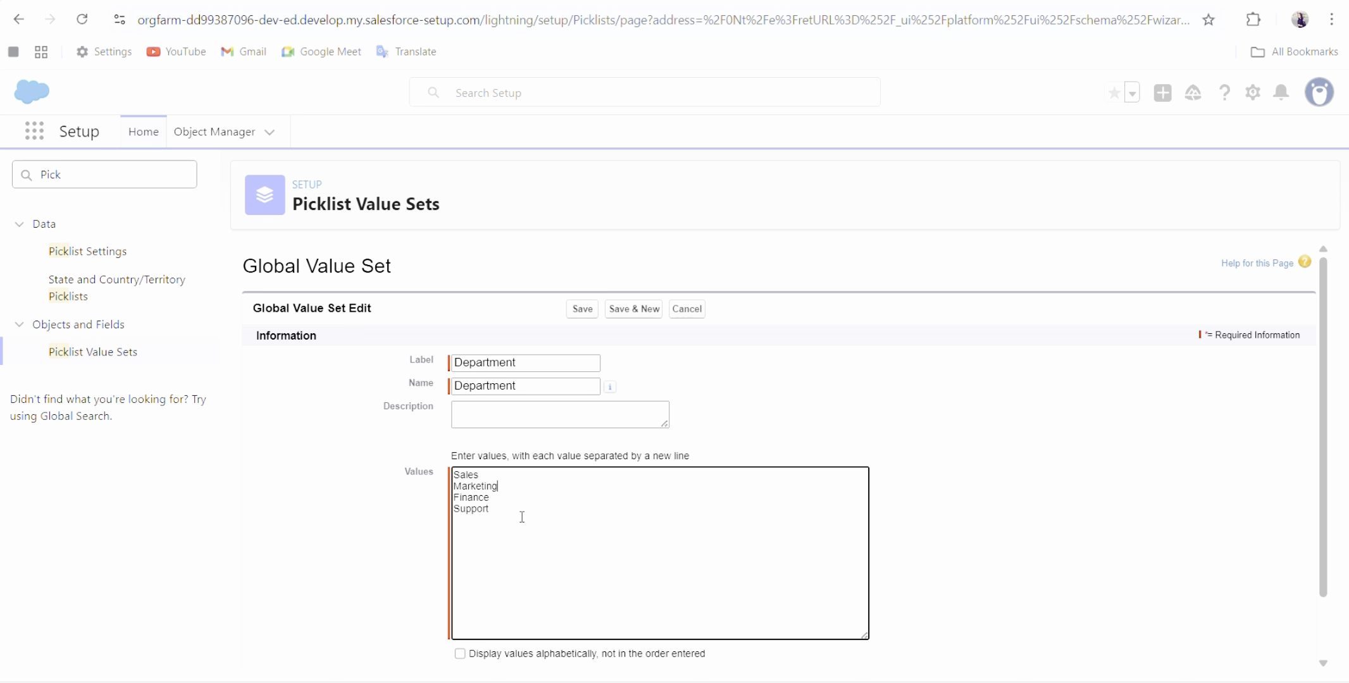
Set the Department global value set to display its values alphabetically and save it.
scroll(554, 560, "down", 1)
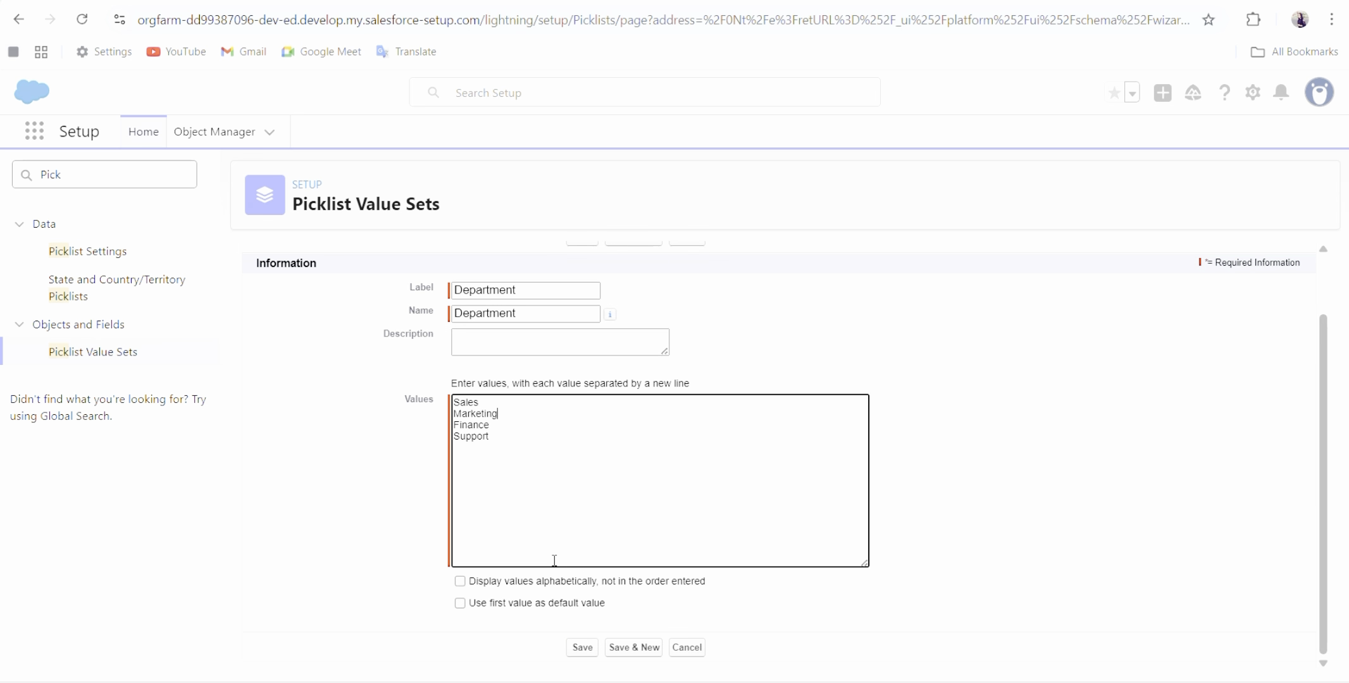
left_click(467, 590)
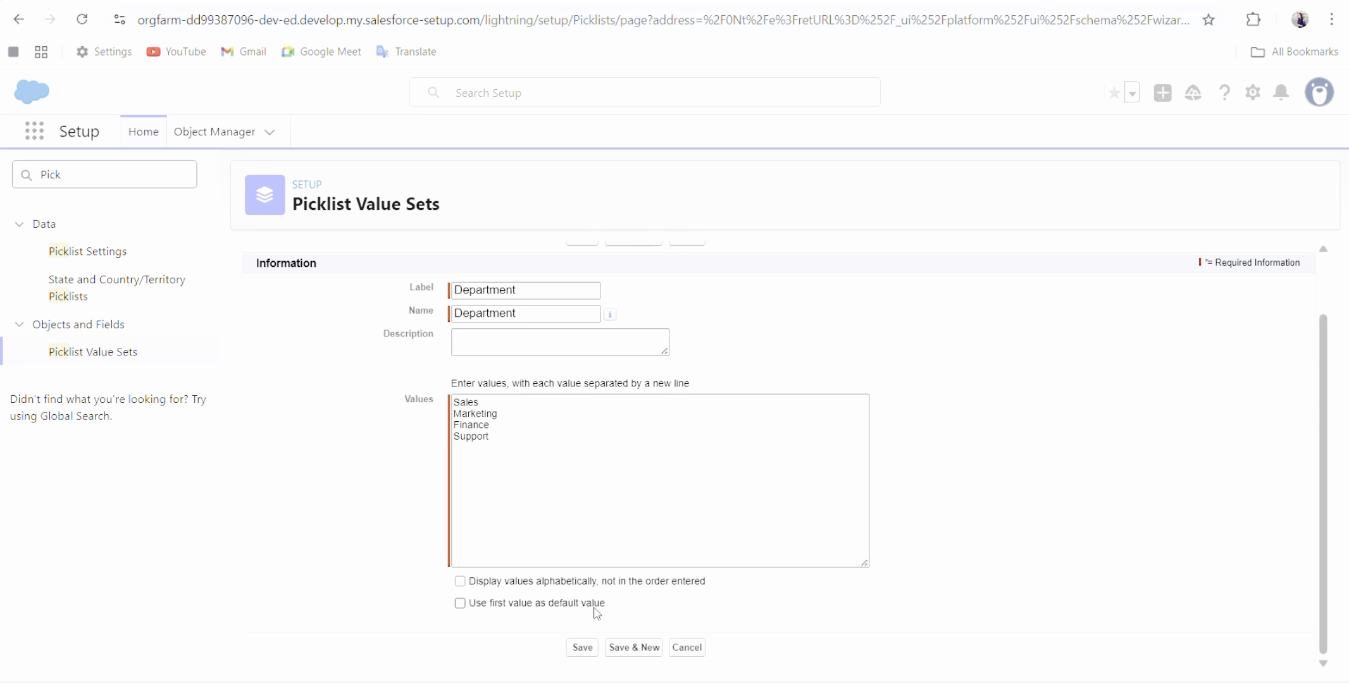
left_click(460, 583)
left_click(460, 603)
left_click(460, 604)
left_click(582, 648)
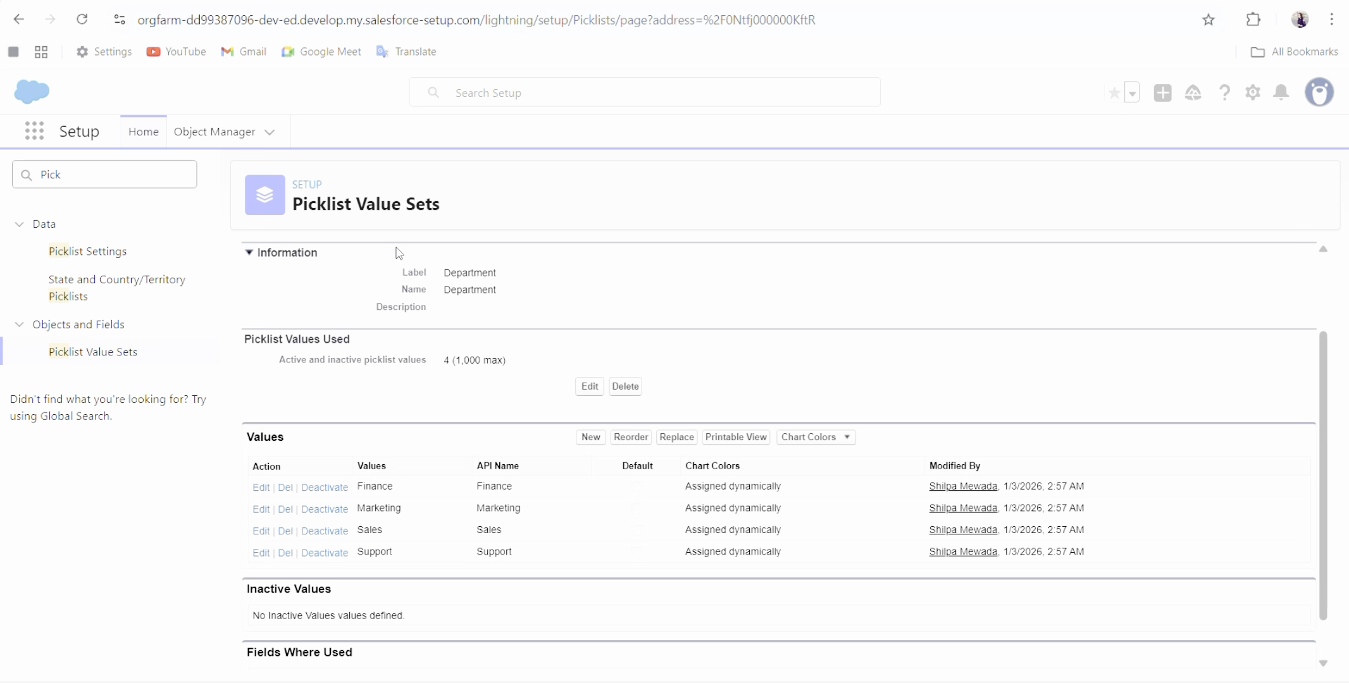
Find the Opportunity object in Object Manager and open its Fields & Relationships.
left_click(208, 135)
left_click(1003, 190)
type("opp")
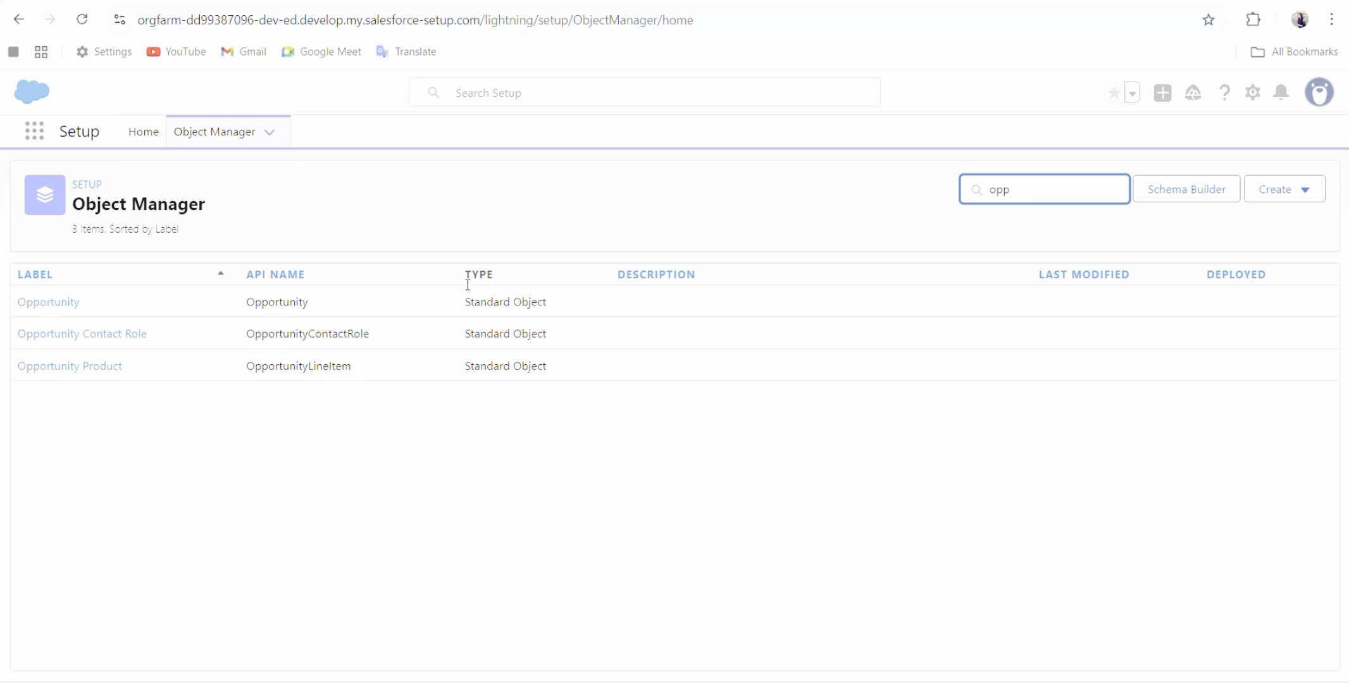
left_click(48, 303)
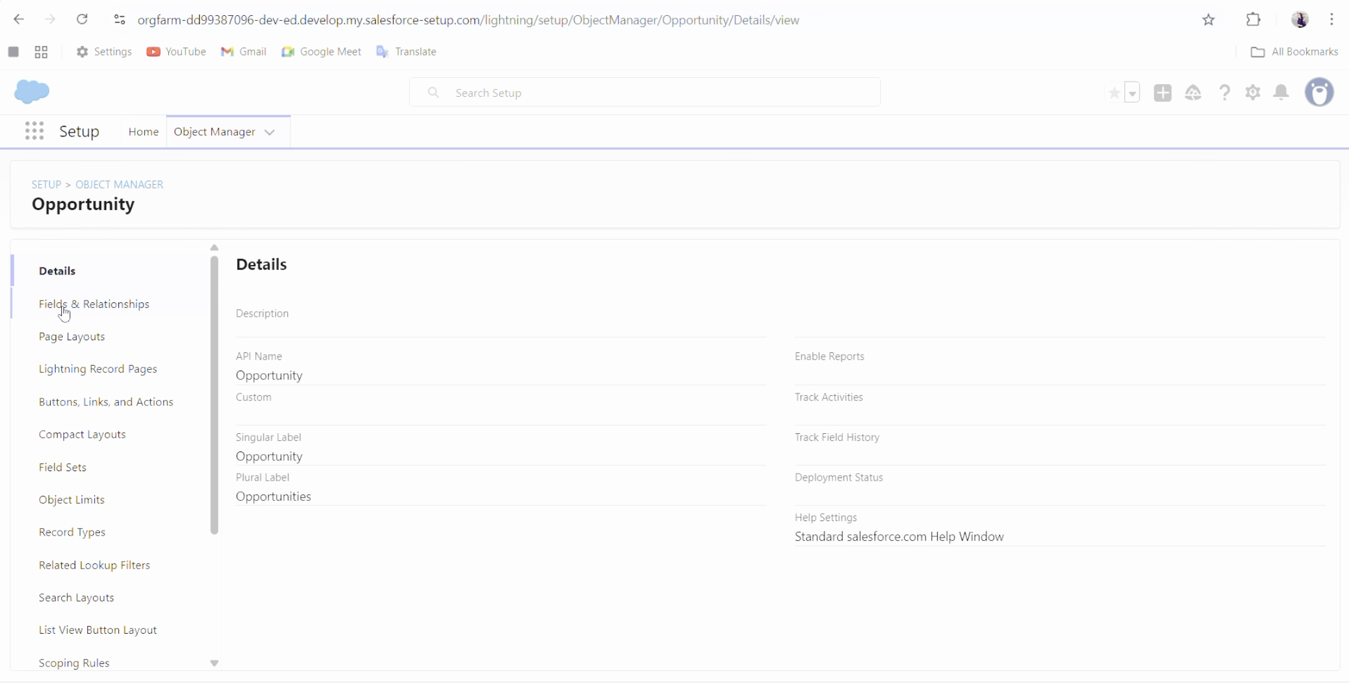
left_click(78, 307)
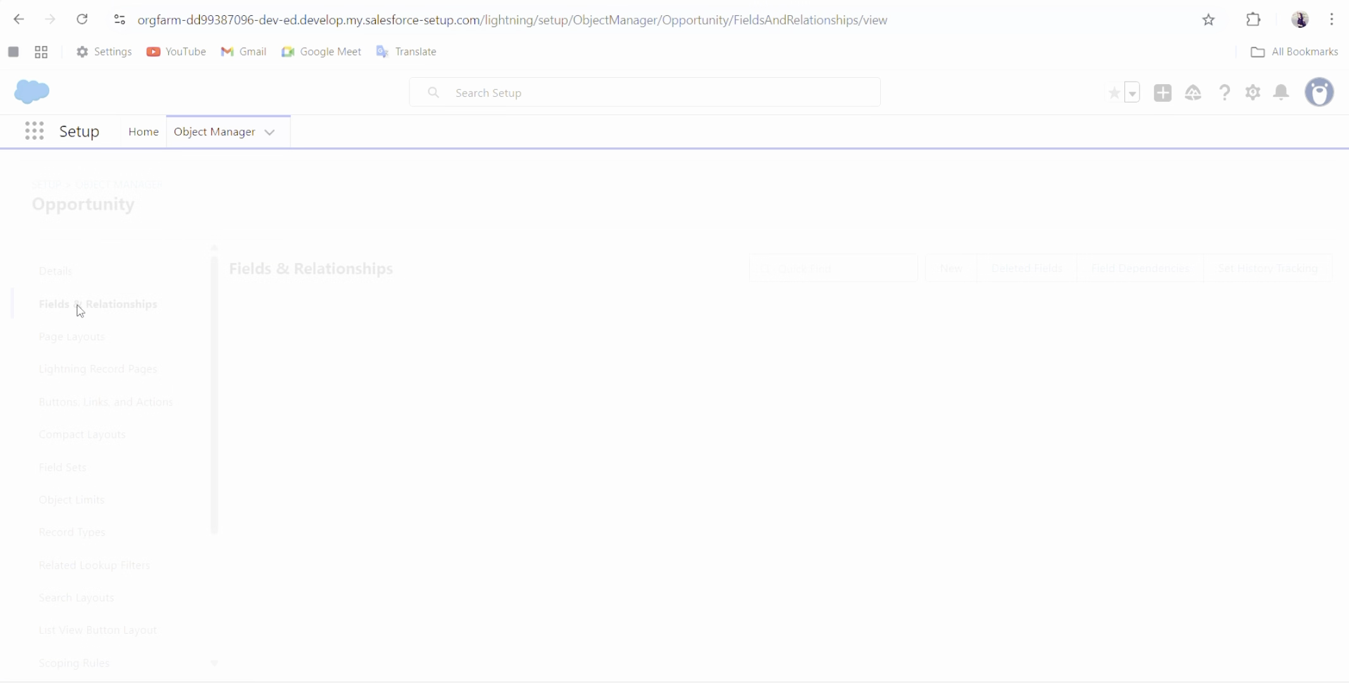
Define a new Picklist field labelled Department that uses the global picklist value set Department, and continue to field-level security.
left_click(958, 276)
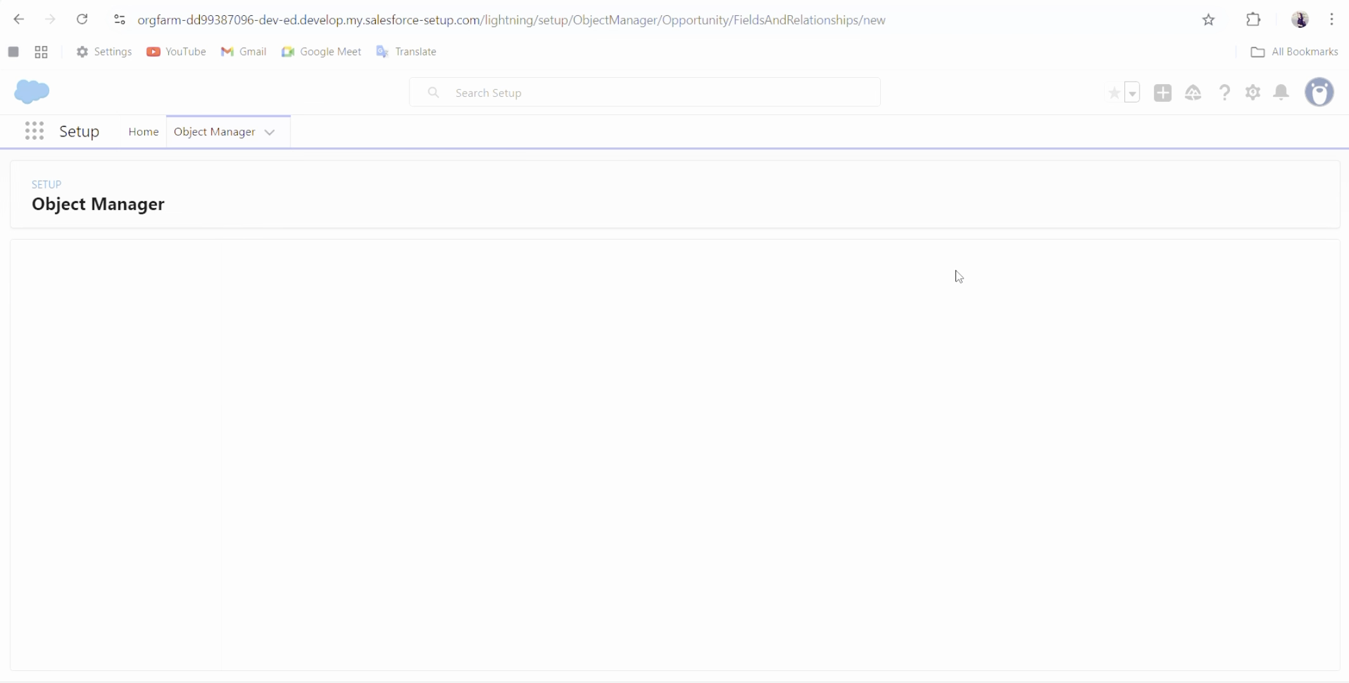
scroll(368, 515, "down", 3)
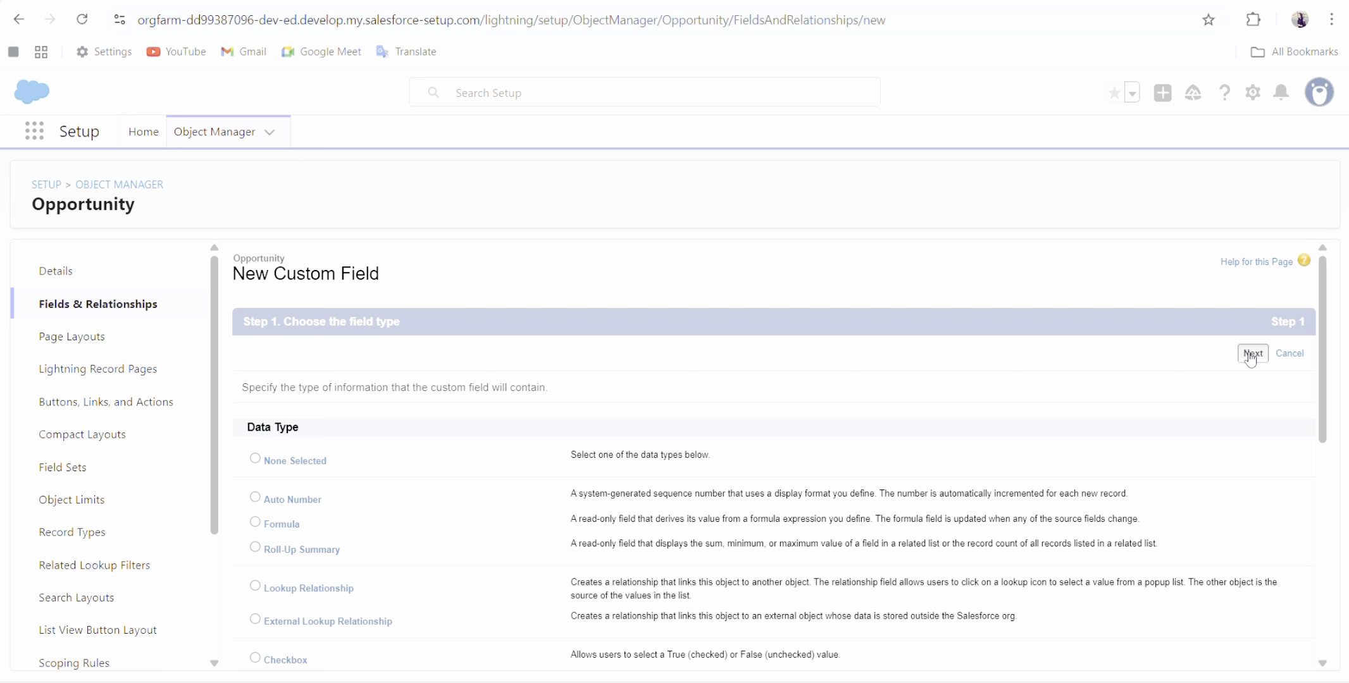
left_click(1251, 356)
left_click(516, 390)
type("Department")
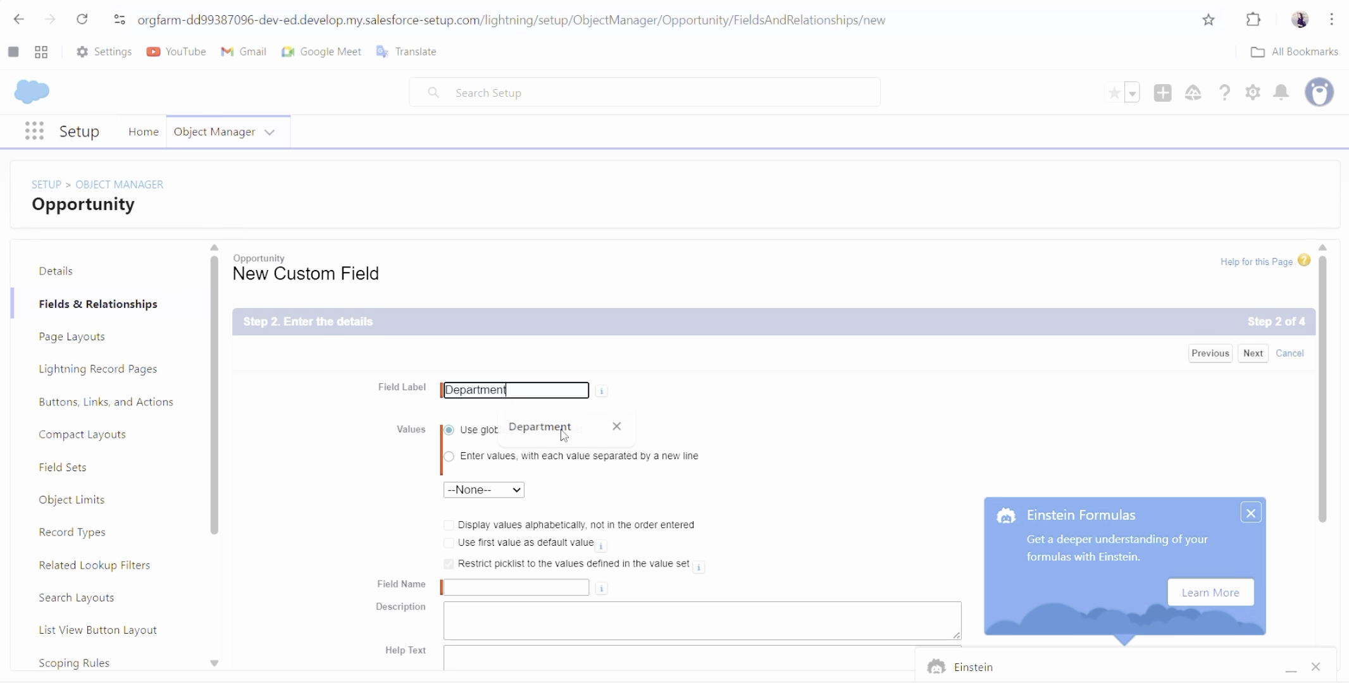
left_click(563, 436)
left_click(478, 490)
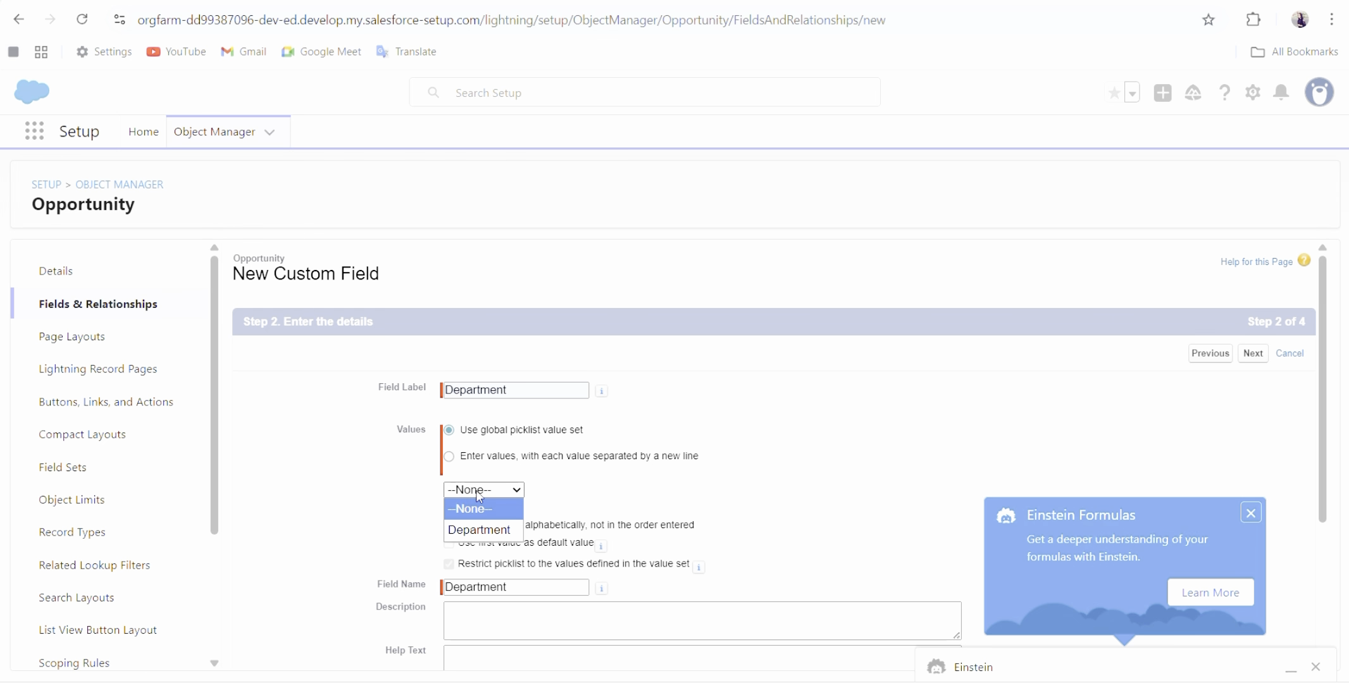
left_click(478, 531)
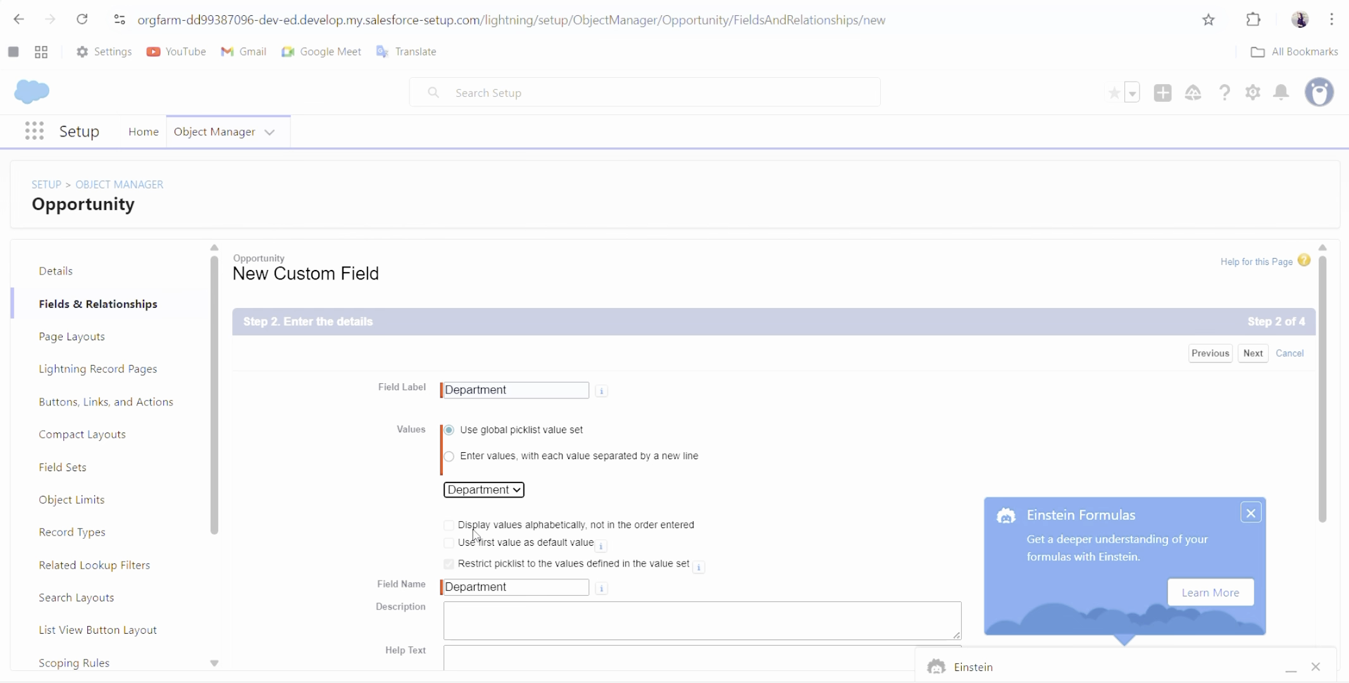
scroll(476, 535, "down", 3)
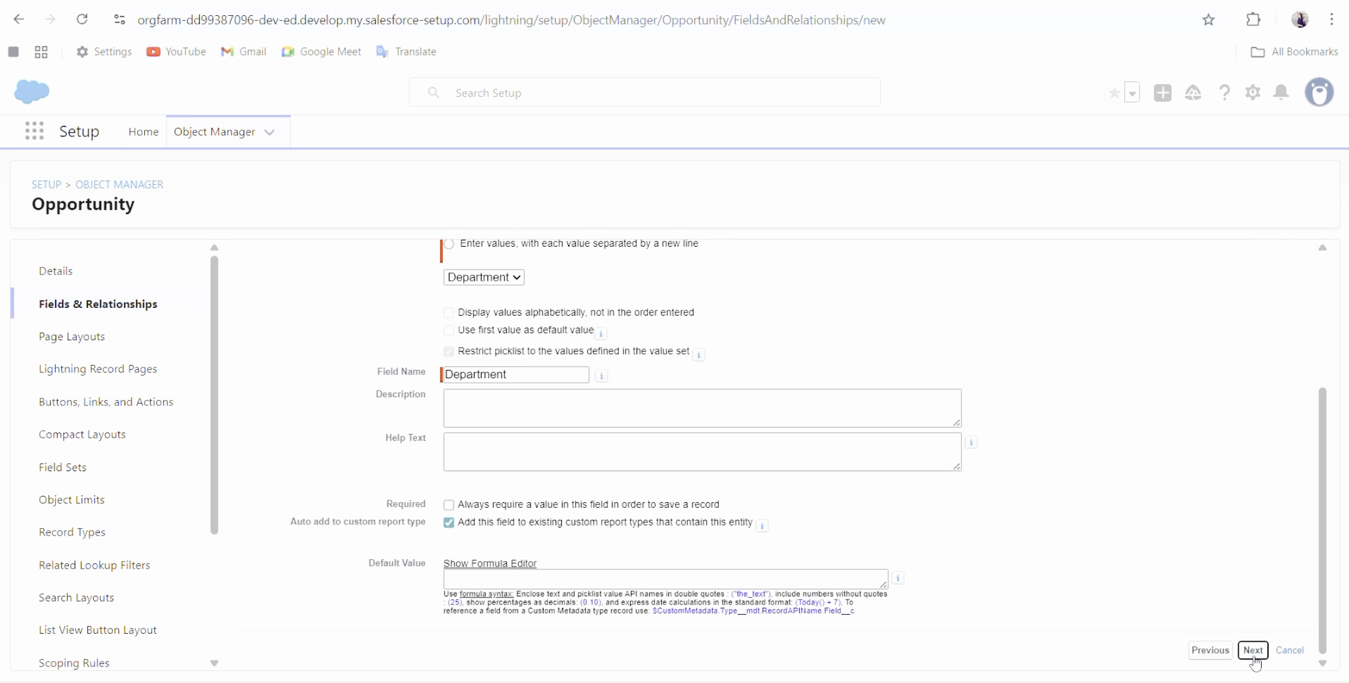
left_click(1253, 652)
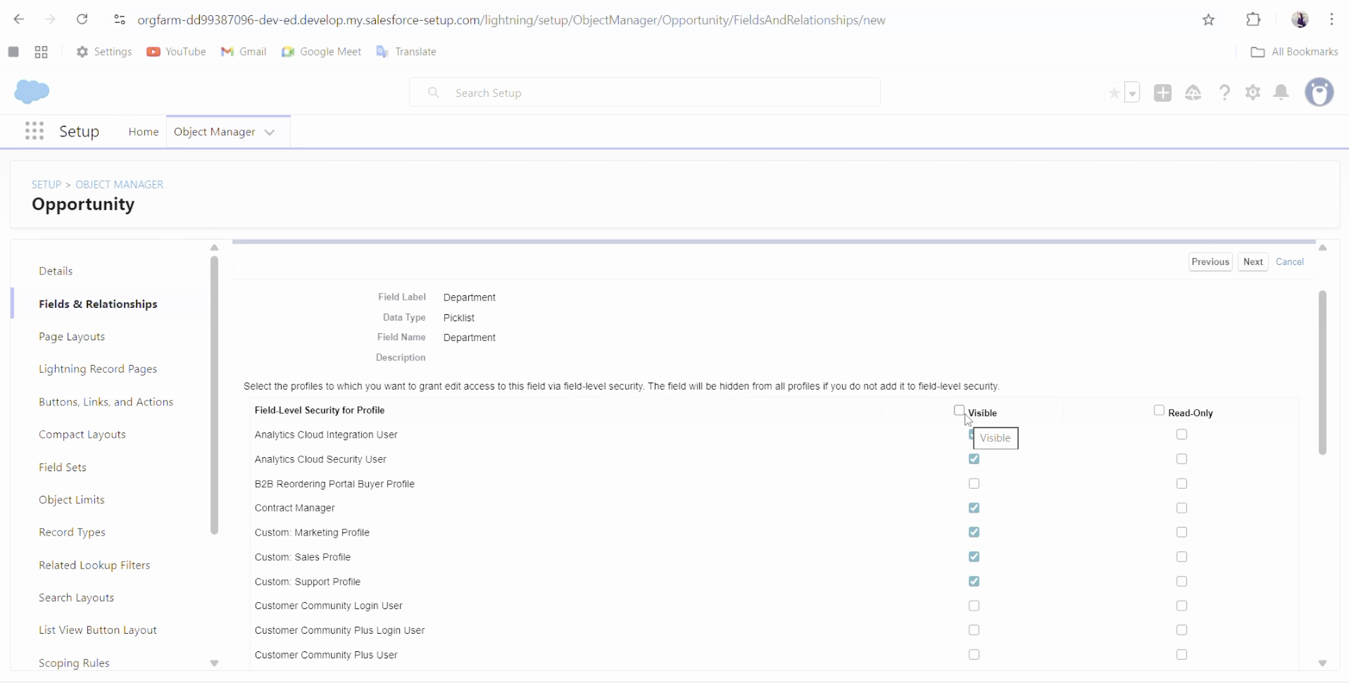
Make the Department field visible to all profiles, accept the page layout settings, and save the field.
left_click(960, 411)
scroll(1008, 560, "down", 5)
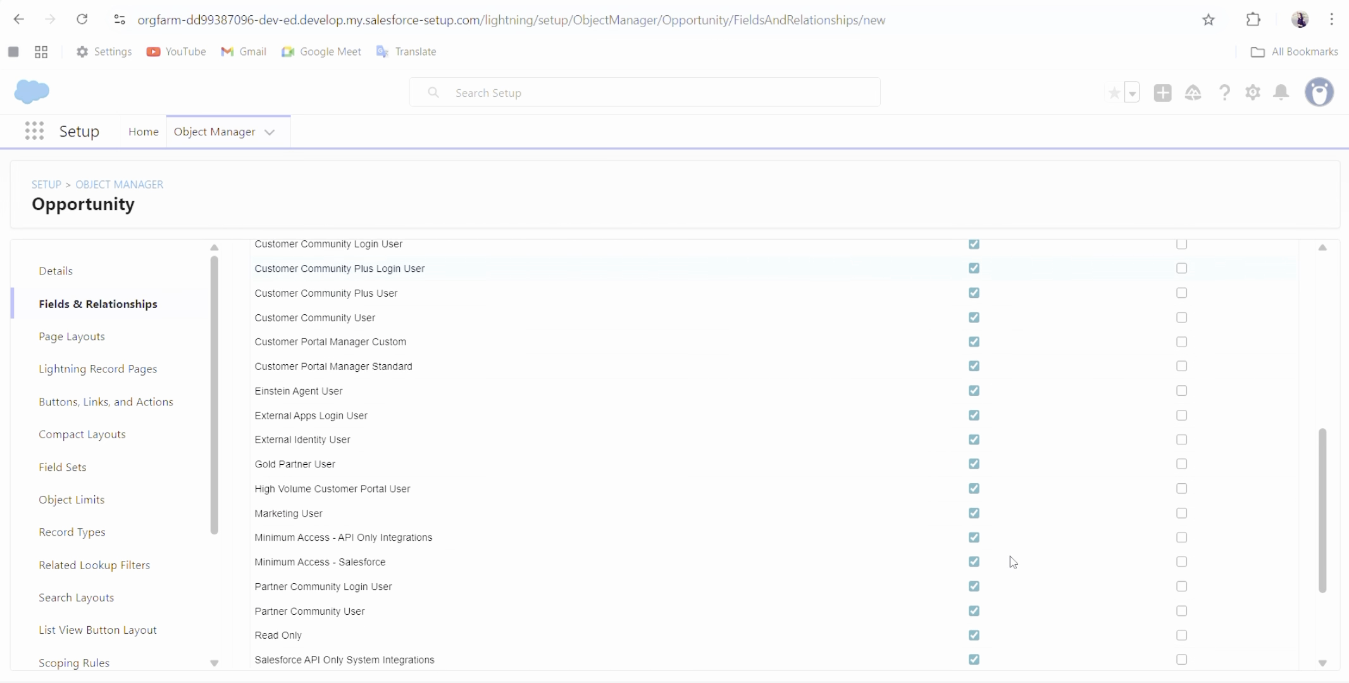
scroll(1012, 560, "down", 2)
scroll(1132, 456, "up", 10)
left_click(1251, 355)
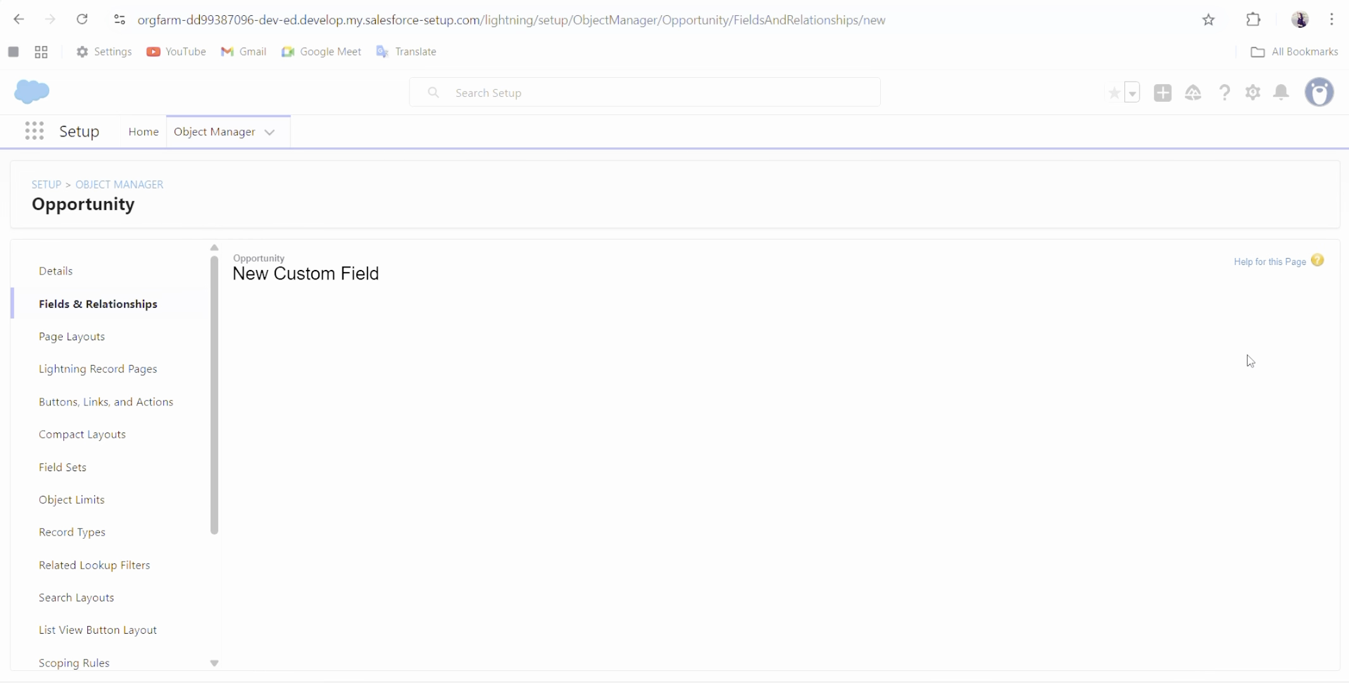
left_click(1250, 360)
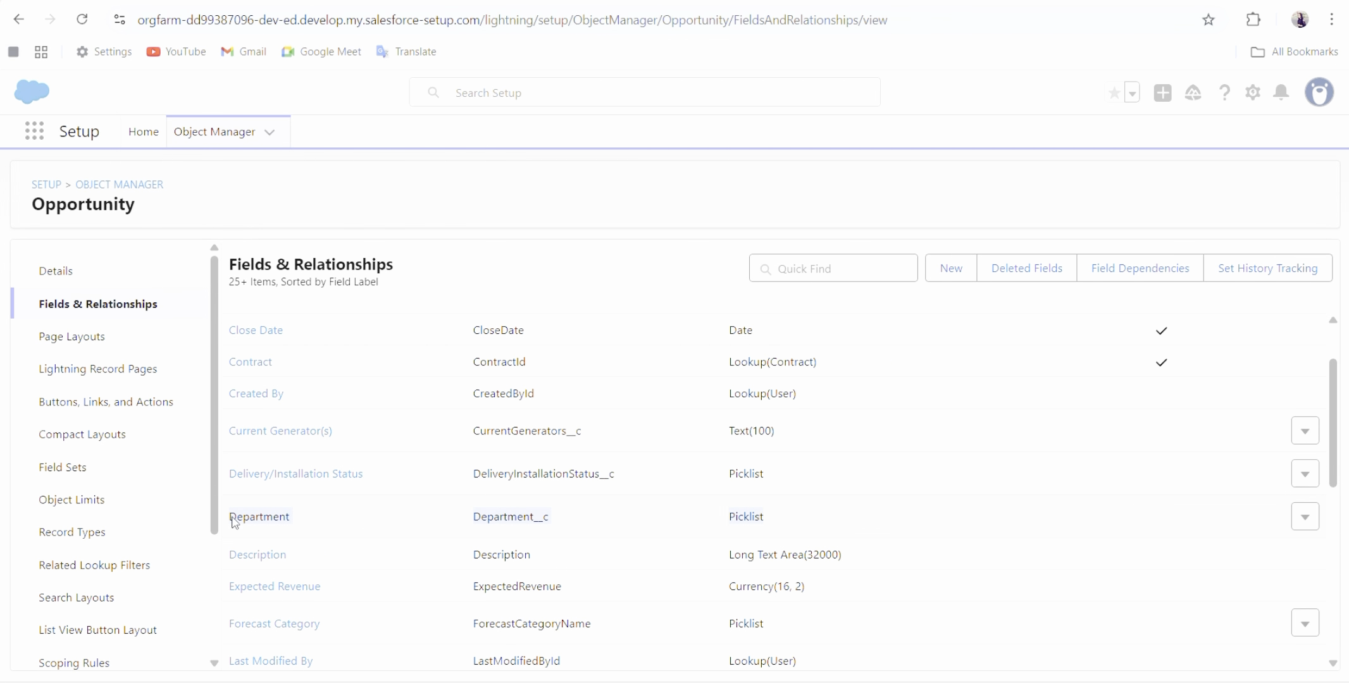
Start another custom field on Opportunity with data type Picklist and field label Sub Department.
left_click(943, 279)
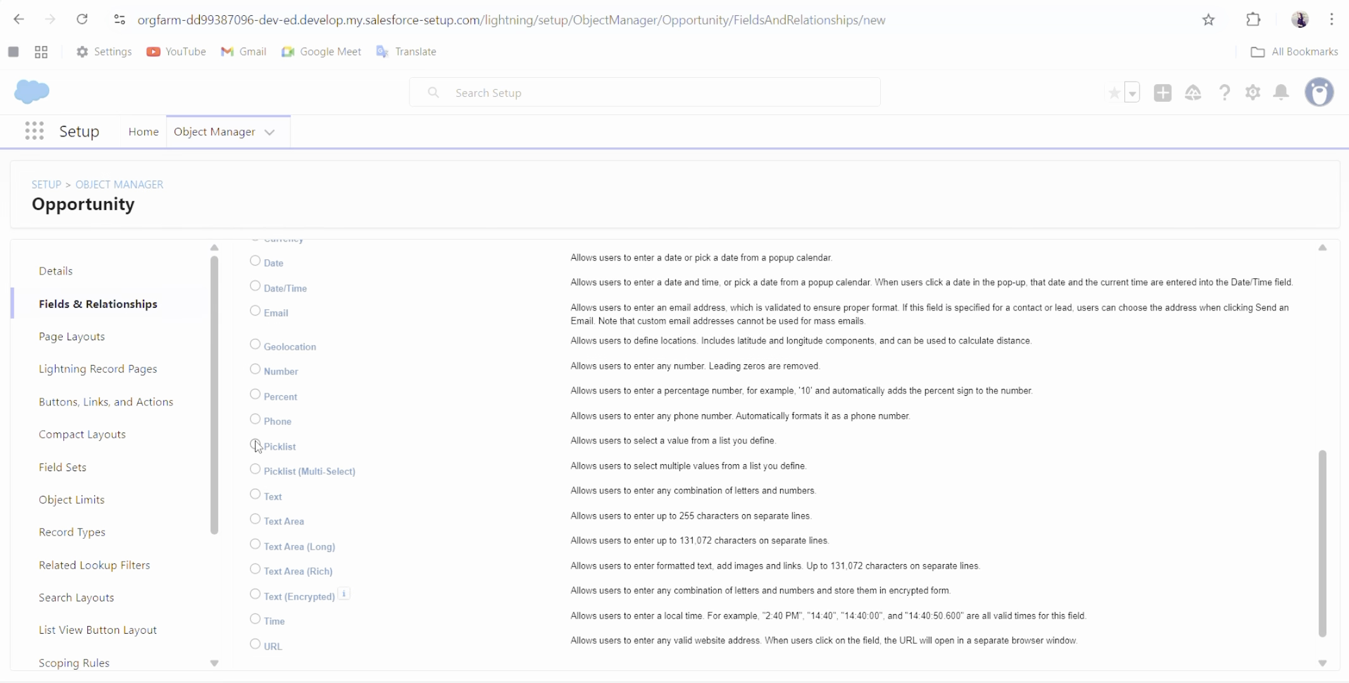
left_click(255, 446)
scroll(847, 503, "up", 1)
scroll(887, 459, "up", 5)
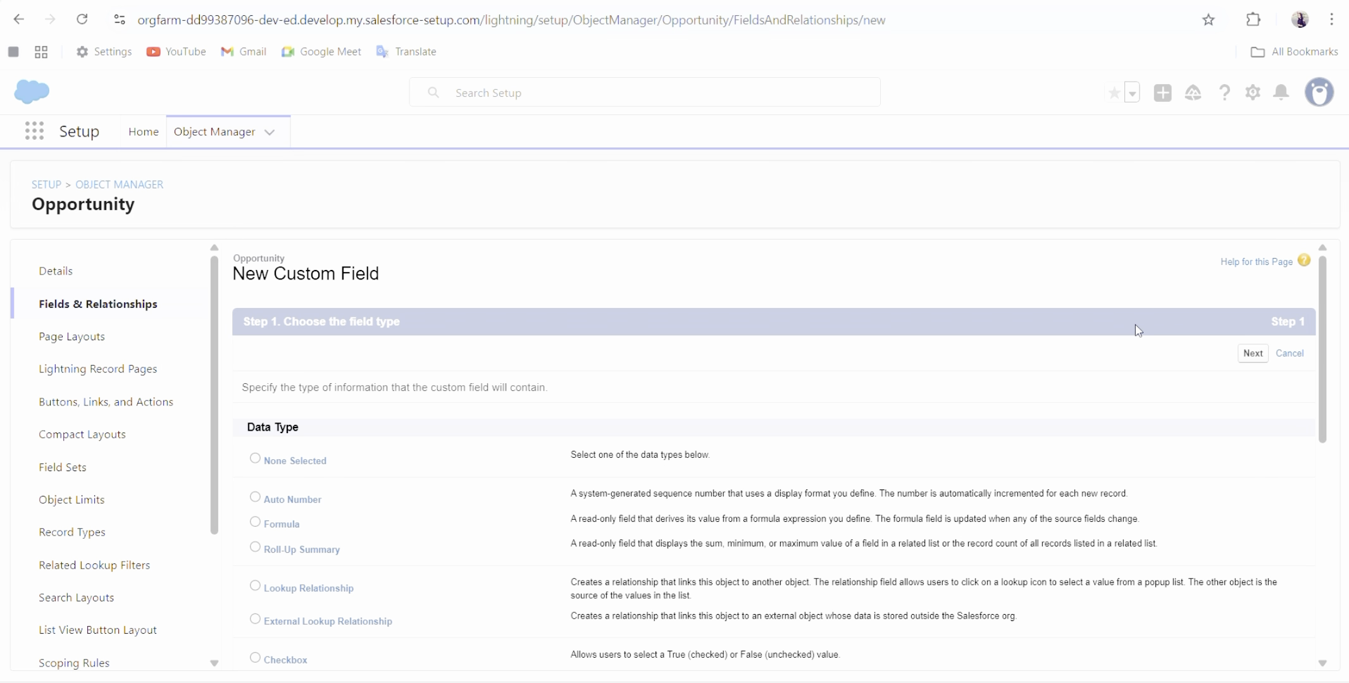
left_click(1251, 353)
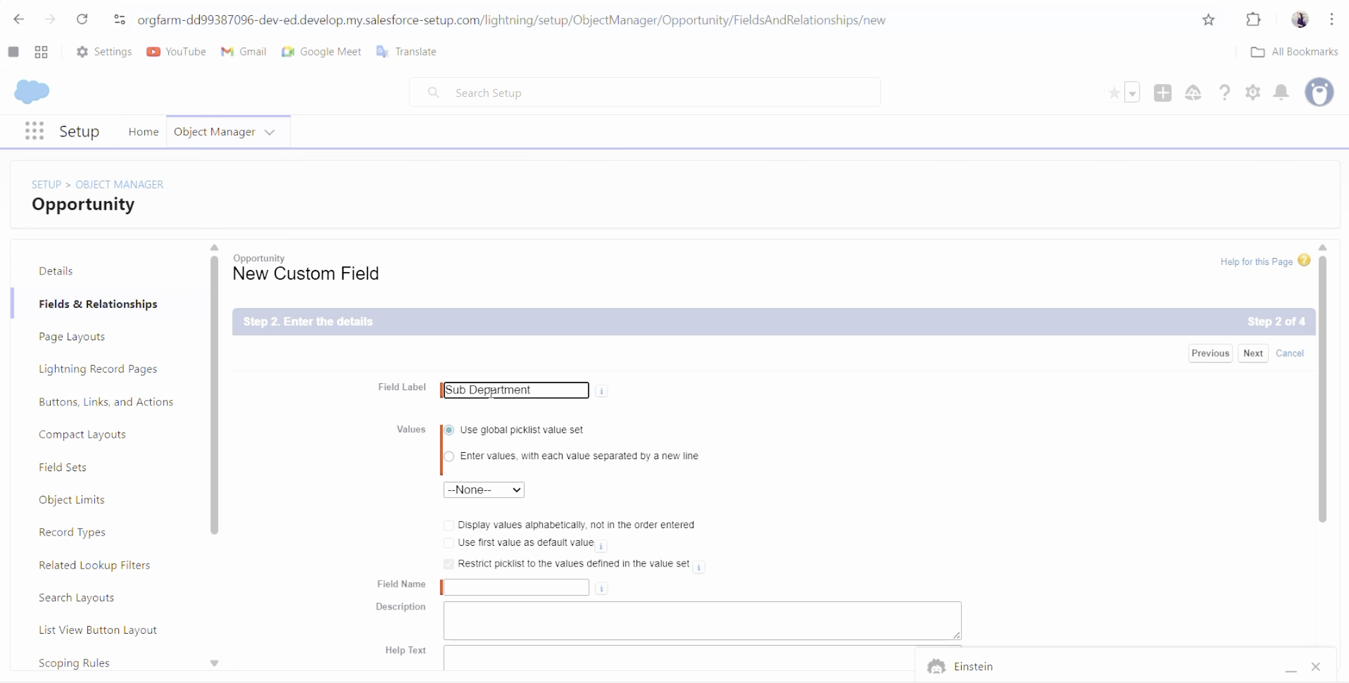
left_click(717, 460)
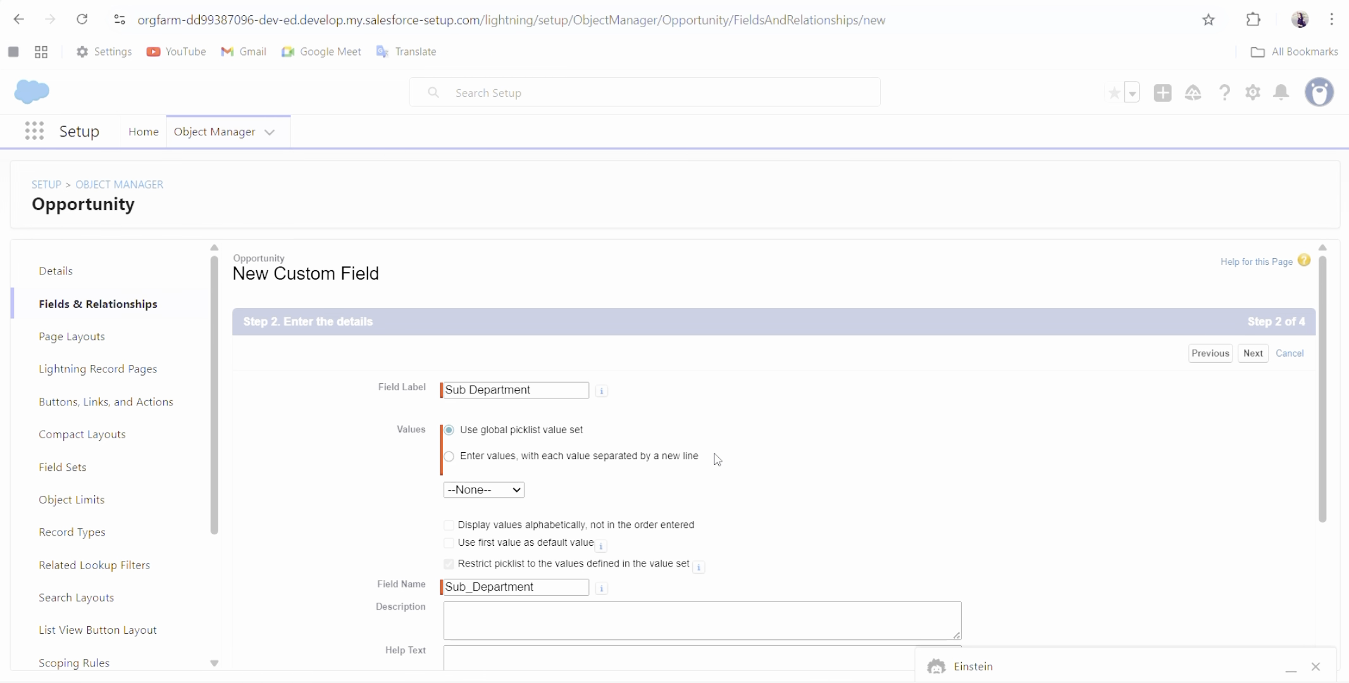
Enter the picklist values Field Sales, Enterprise Sales, Digital Marketing, Social Media Marketing, Budget Planning, Accounts Payable, Technical Support and Customer Support, and save the field.
scroll(717, 460, "down", 1)
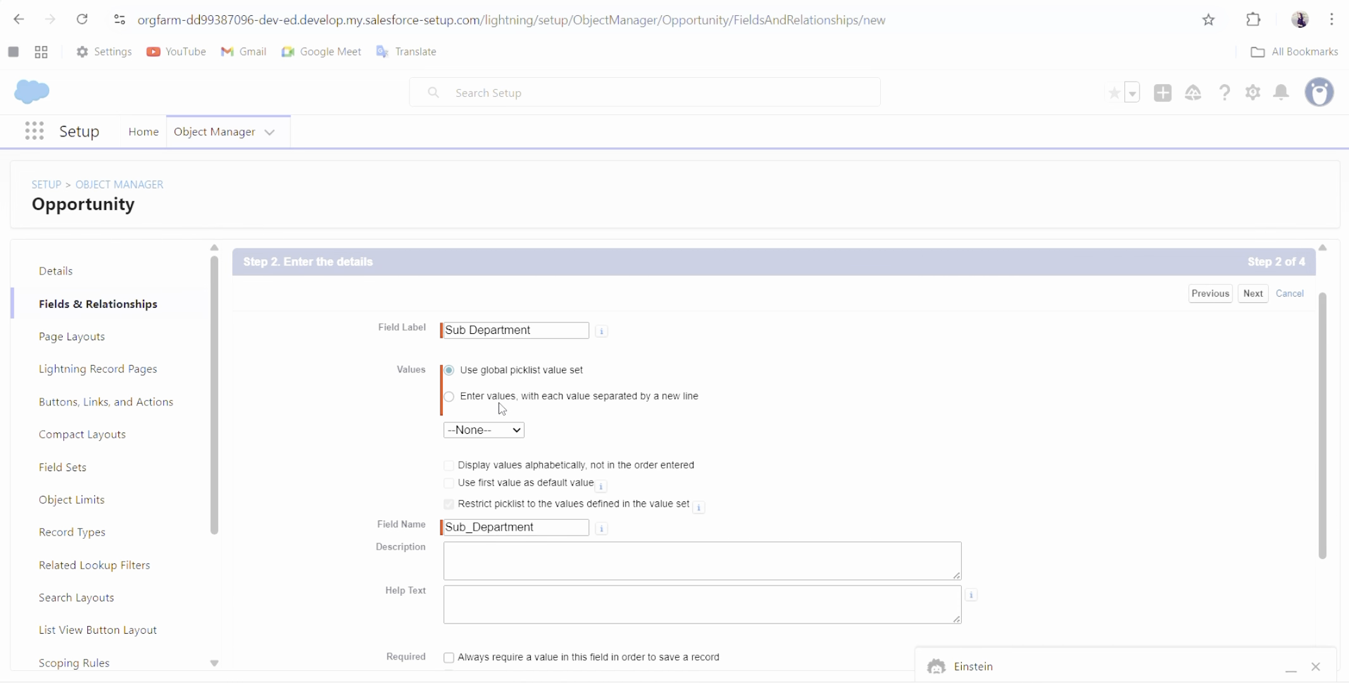
left_click(450, 397)
left_click(505, 473)
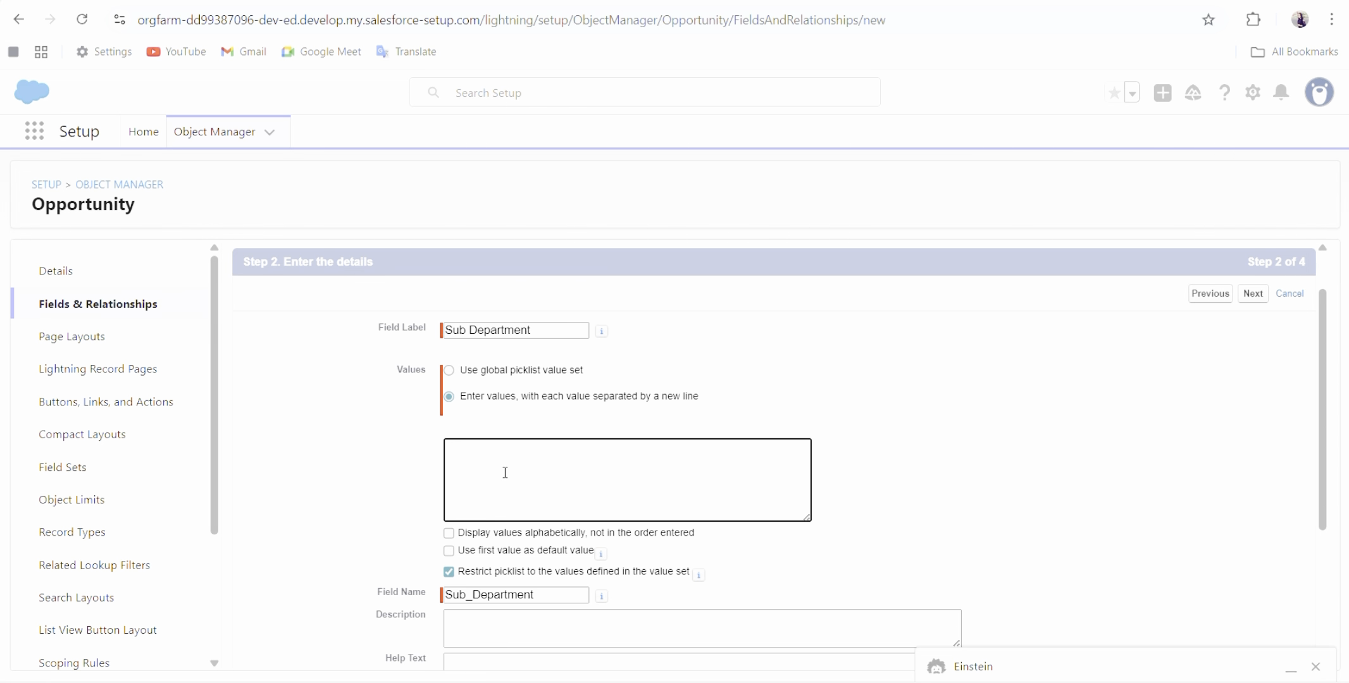
type("Field Sales Enterprise Sales Digital Marketing Social Media Marketing Budget Planning Accounts Payable Technical Support, Customer Support")
scroll(542, 430, "down", 4)
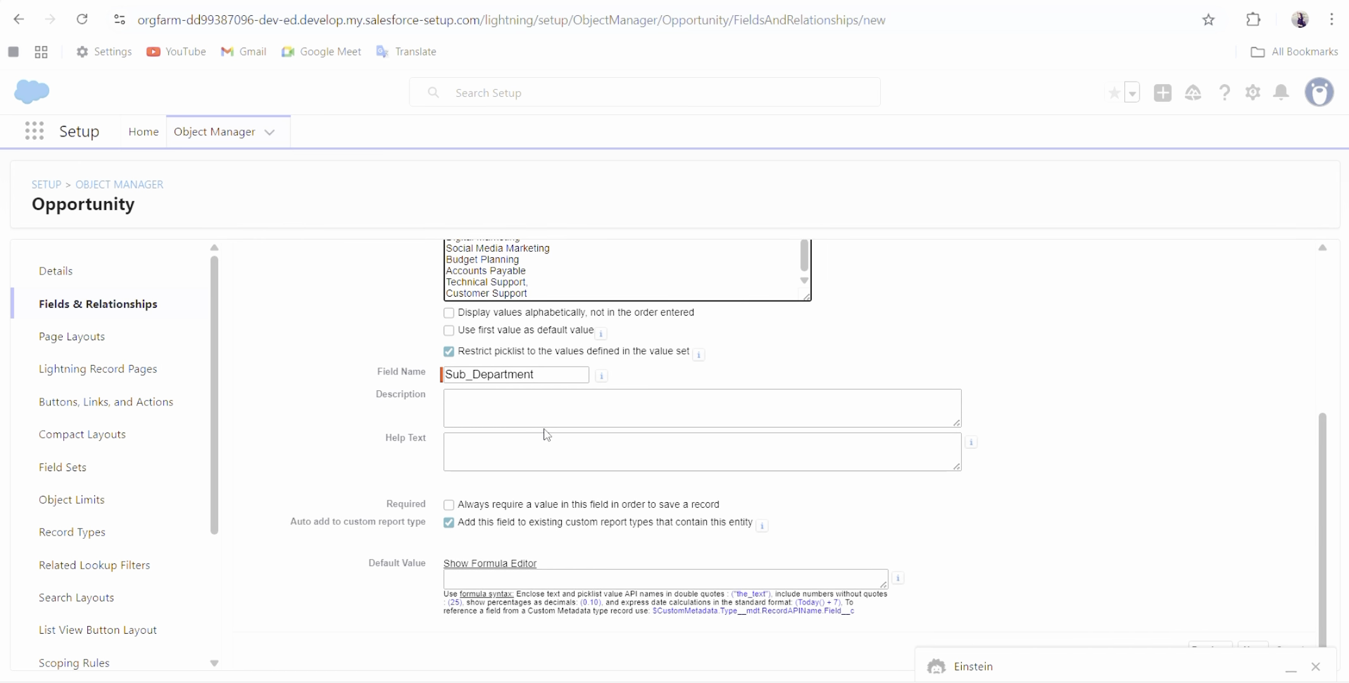
left_click(1249, 652)
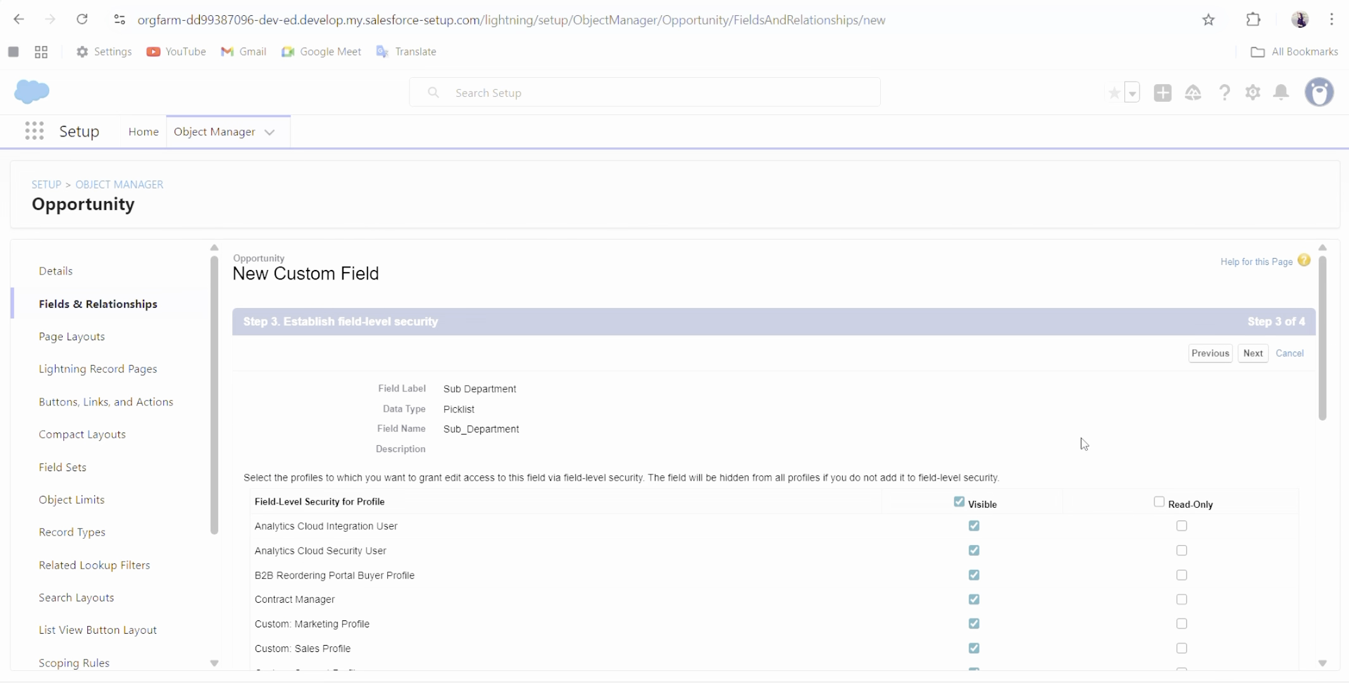
left_click(1246, 356)
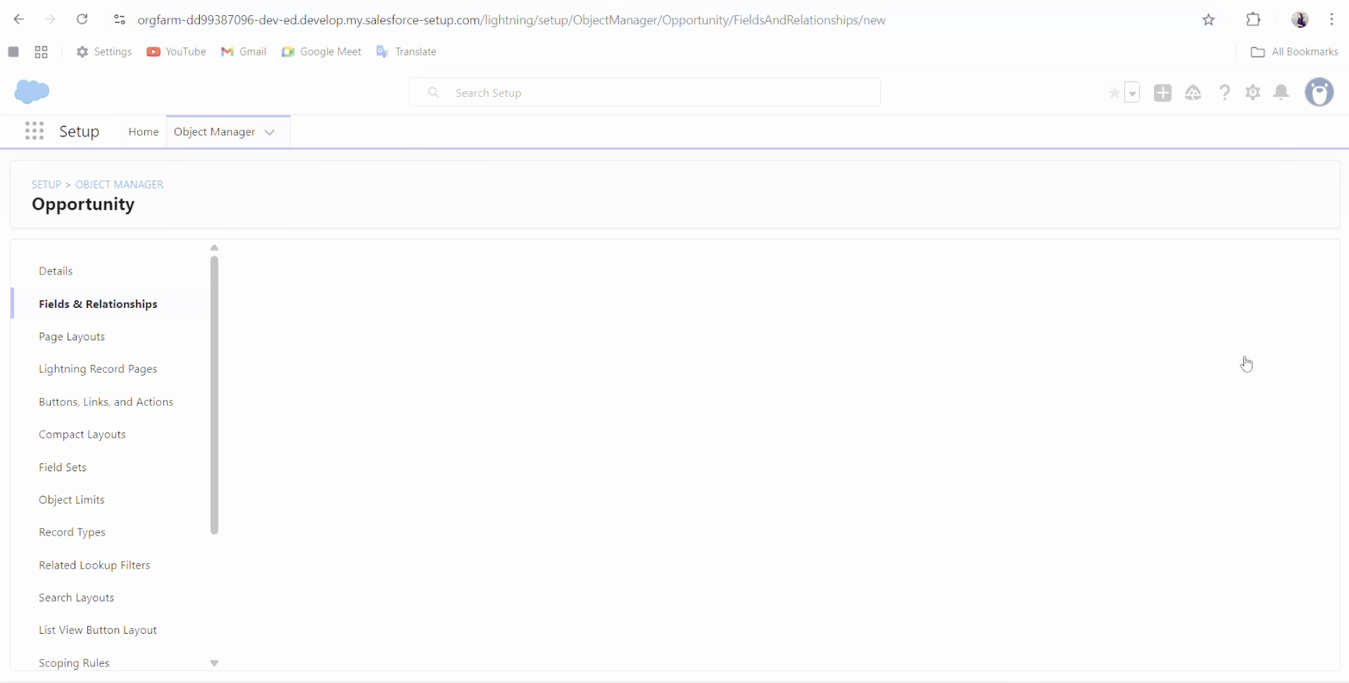
left_click(1248, 354)
Create a new Opportunity field dependency with Department as the controlling field and Sub Department as the dependent field.
left_click(1125, 276)
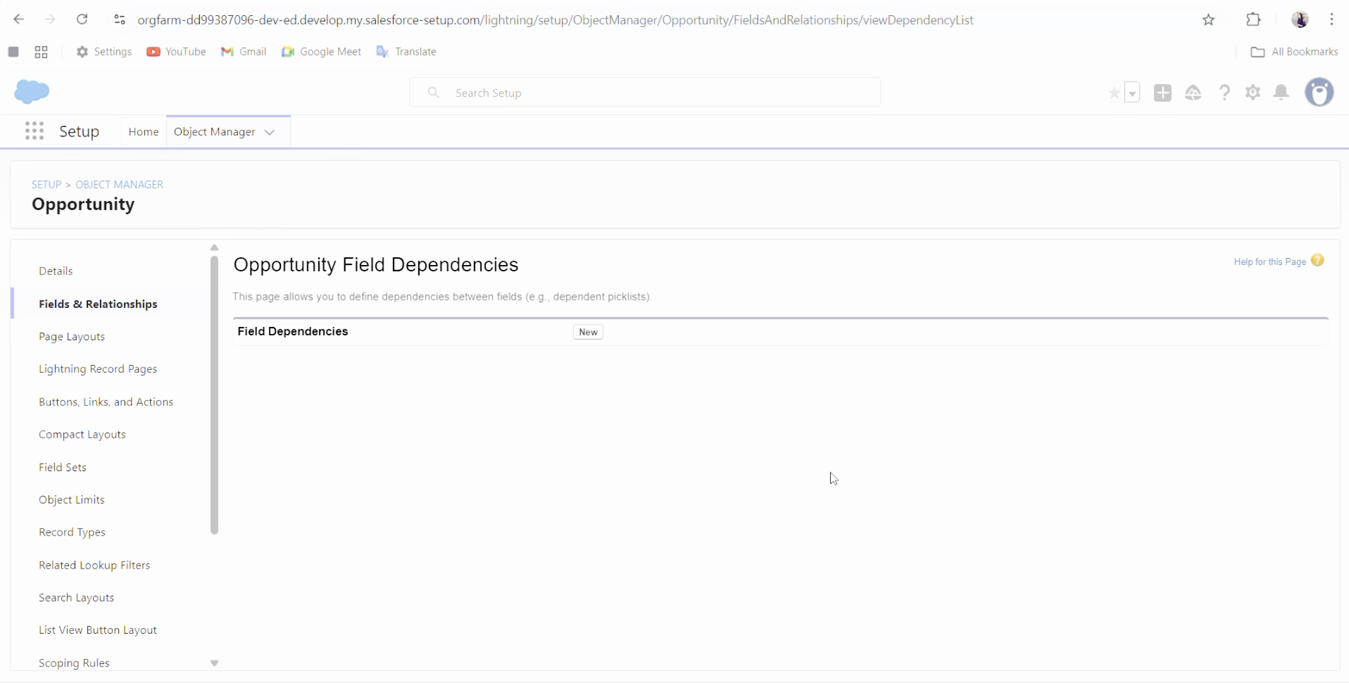
left_click(583, 335)
left_click(536, 443)
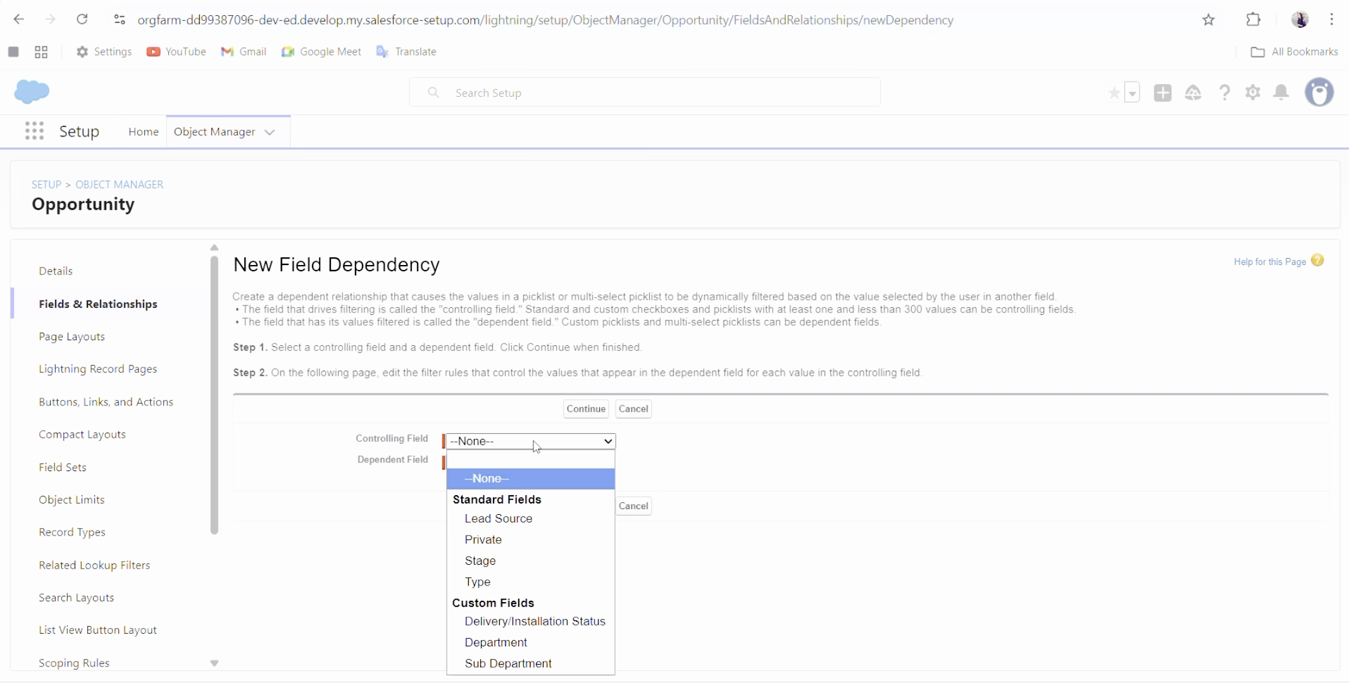
left_click(496, 642)
left_click(499, 464)
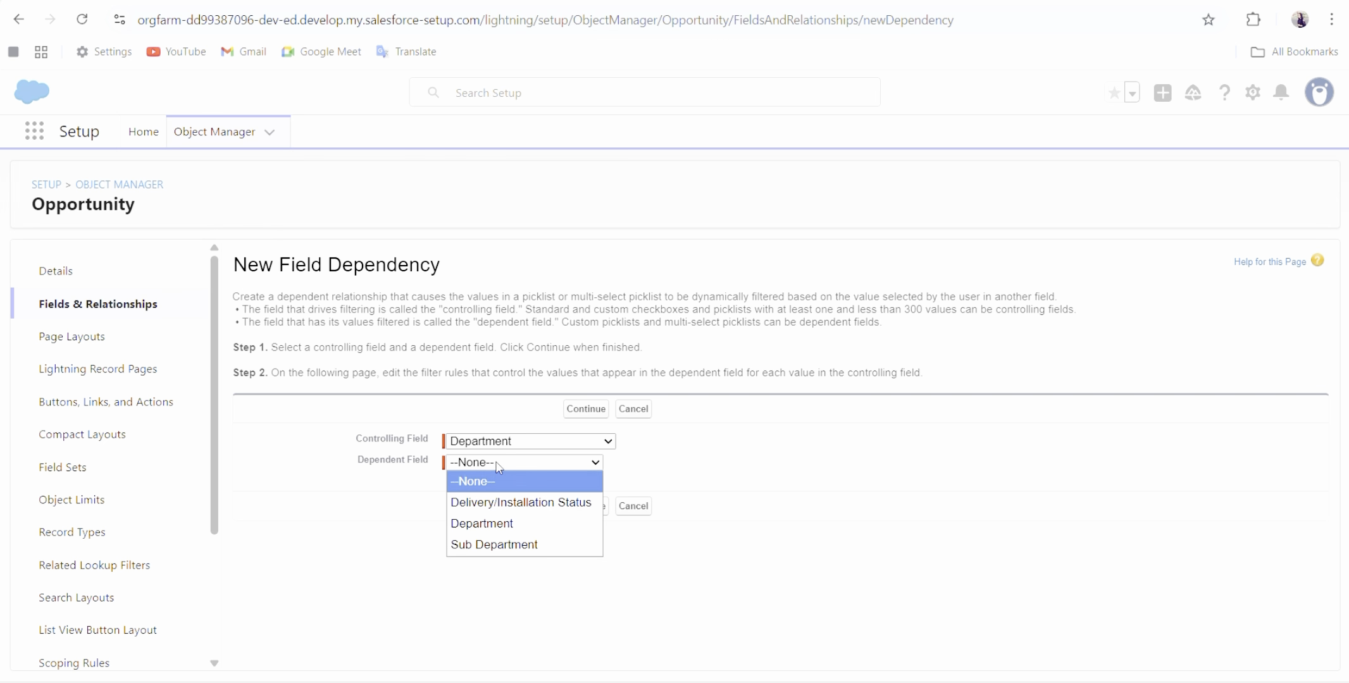
left_click(493, 545)
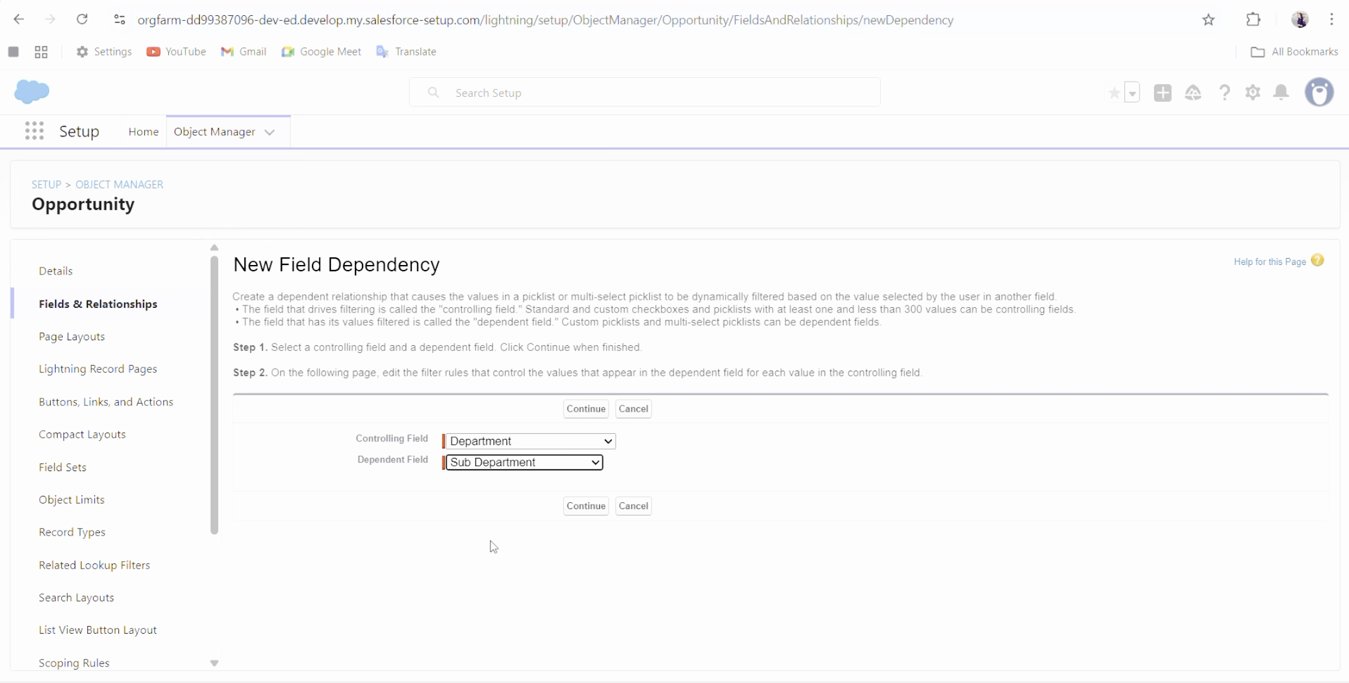
left_click(576, 509)
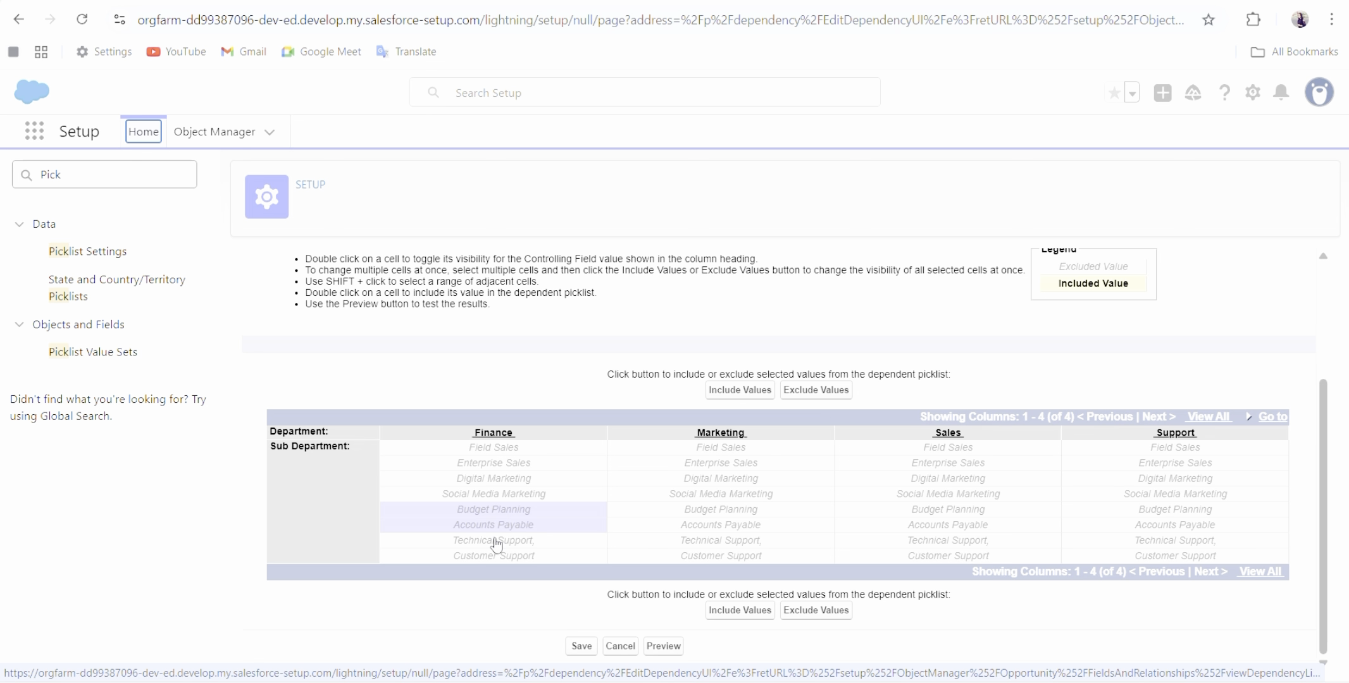
Include Budget Planning and Accounts Payable for Finance, and Digital Marketing and Social Media Marketing for Marketing.
left_click(736, 395)
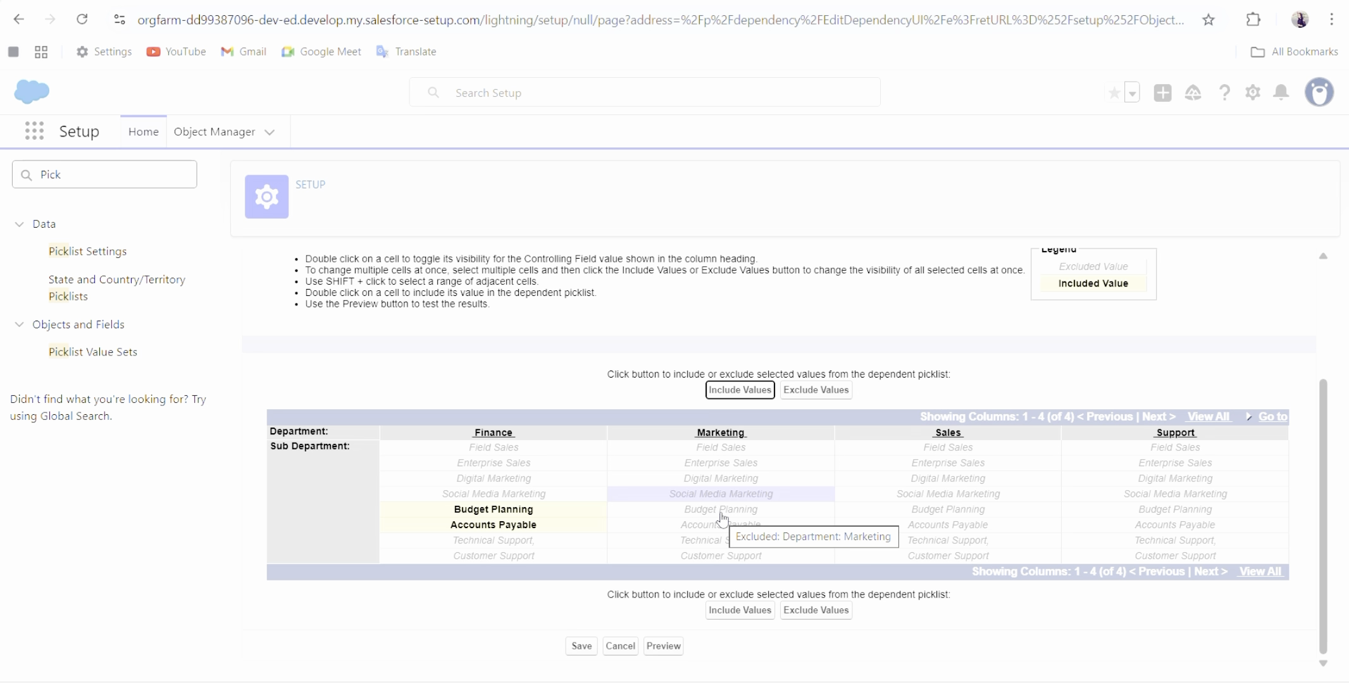
left_click(698, 485, "shift")
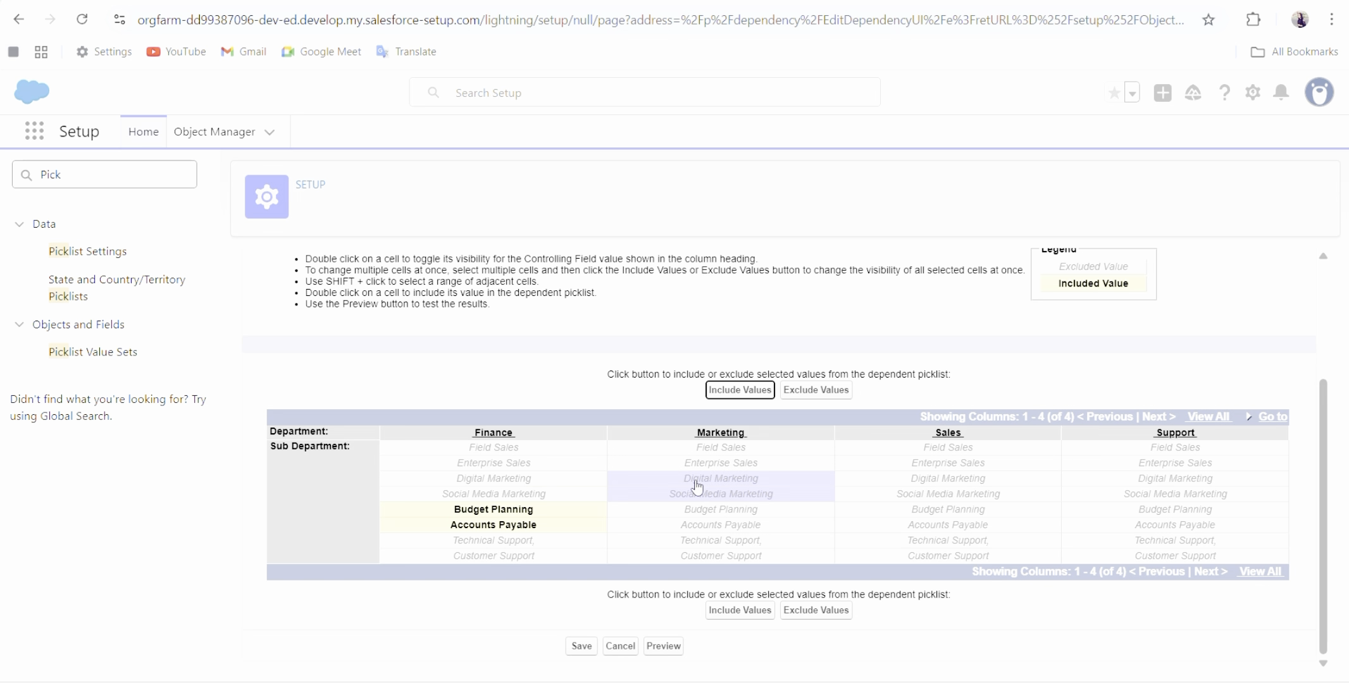
left_click(736, 394)
Include Field Sales and Enterprise Sales for Sales, and Technical Support and Customer Support for Support.
left_click(948, 448)
left_click(947, 463, "shift")
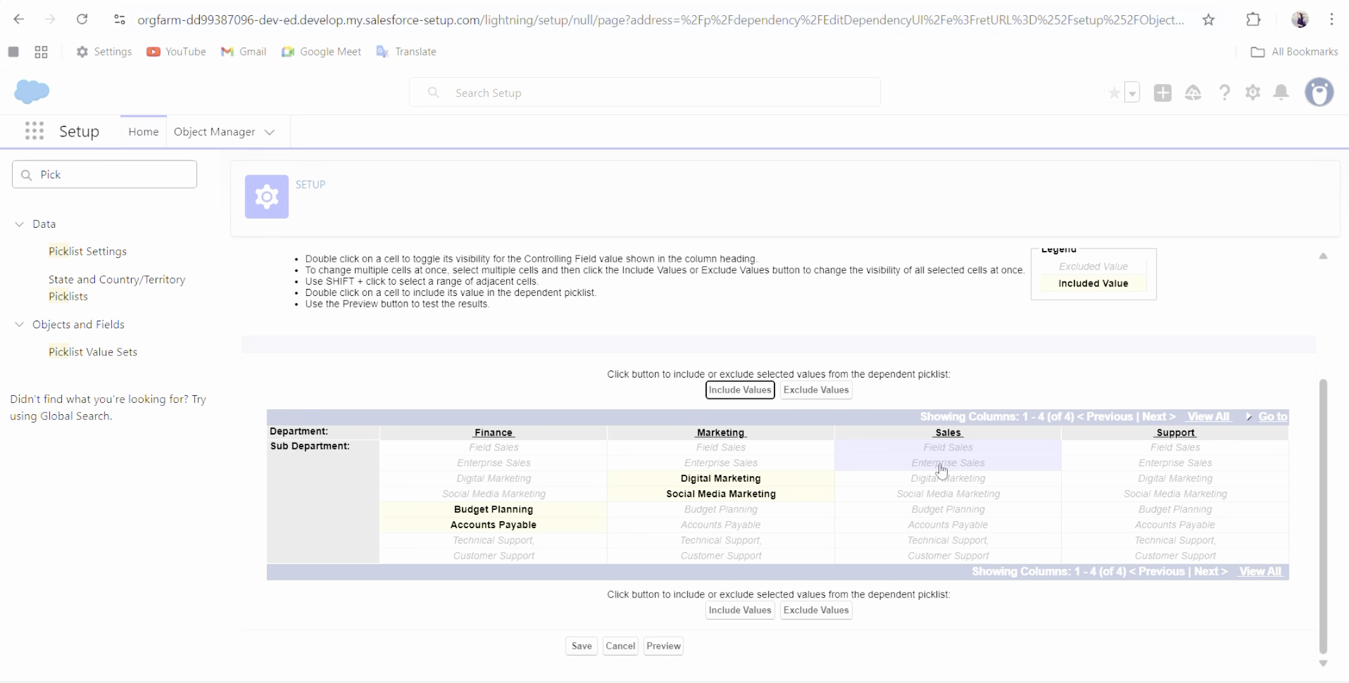
left_click(747, 393)
key("shift")
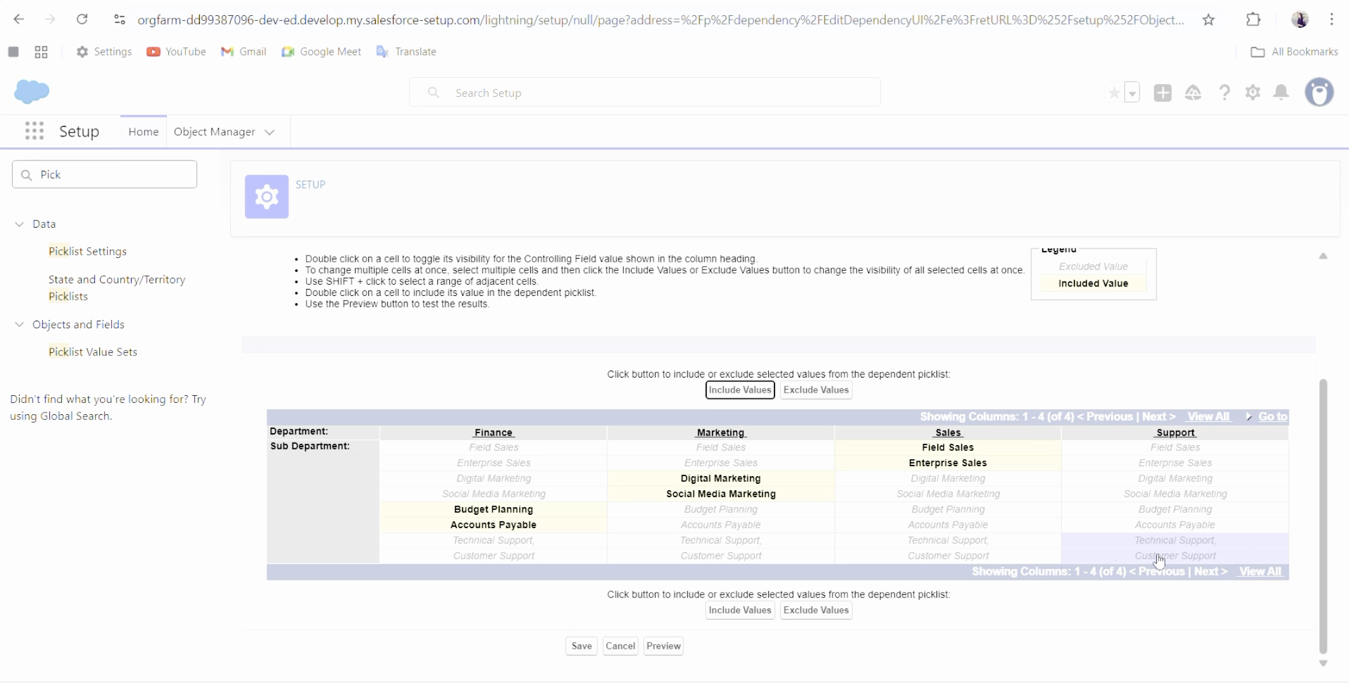
left_click(729, 390)
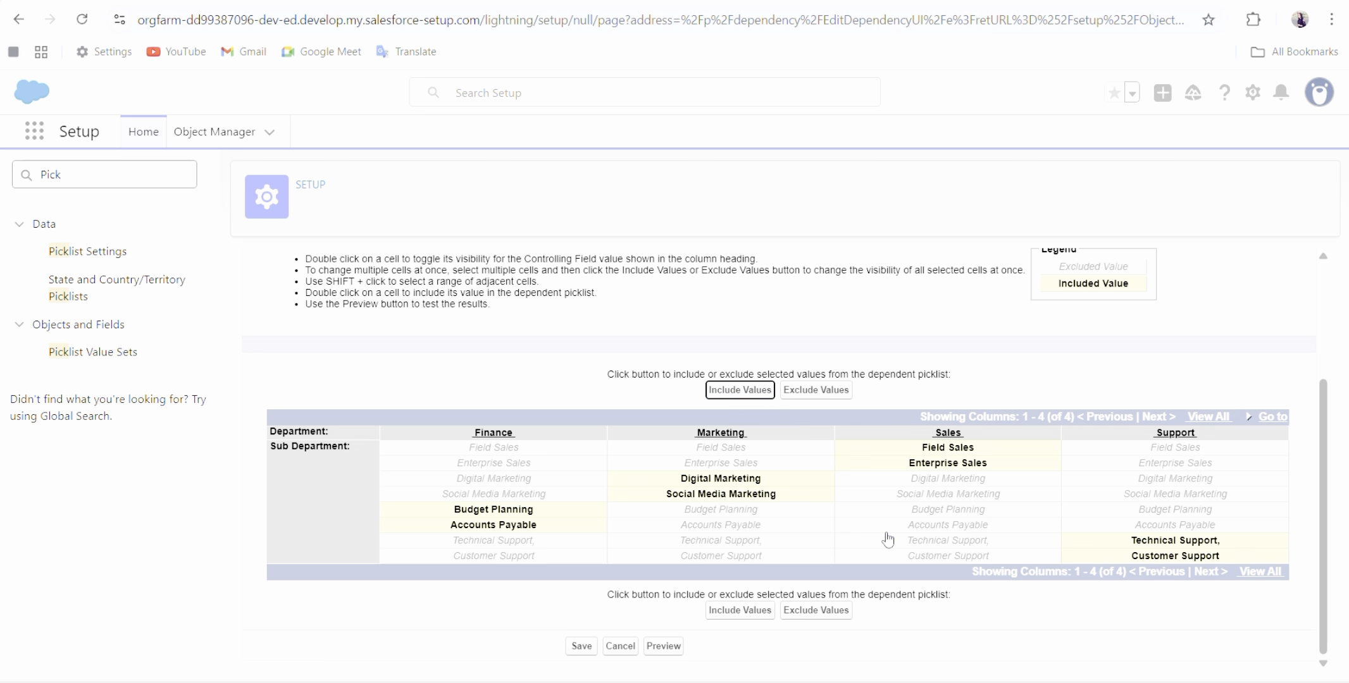
Save the Department and Sub Department field dependency, and start a new record type on the Opportunity object.
left_click(581, 646)
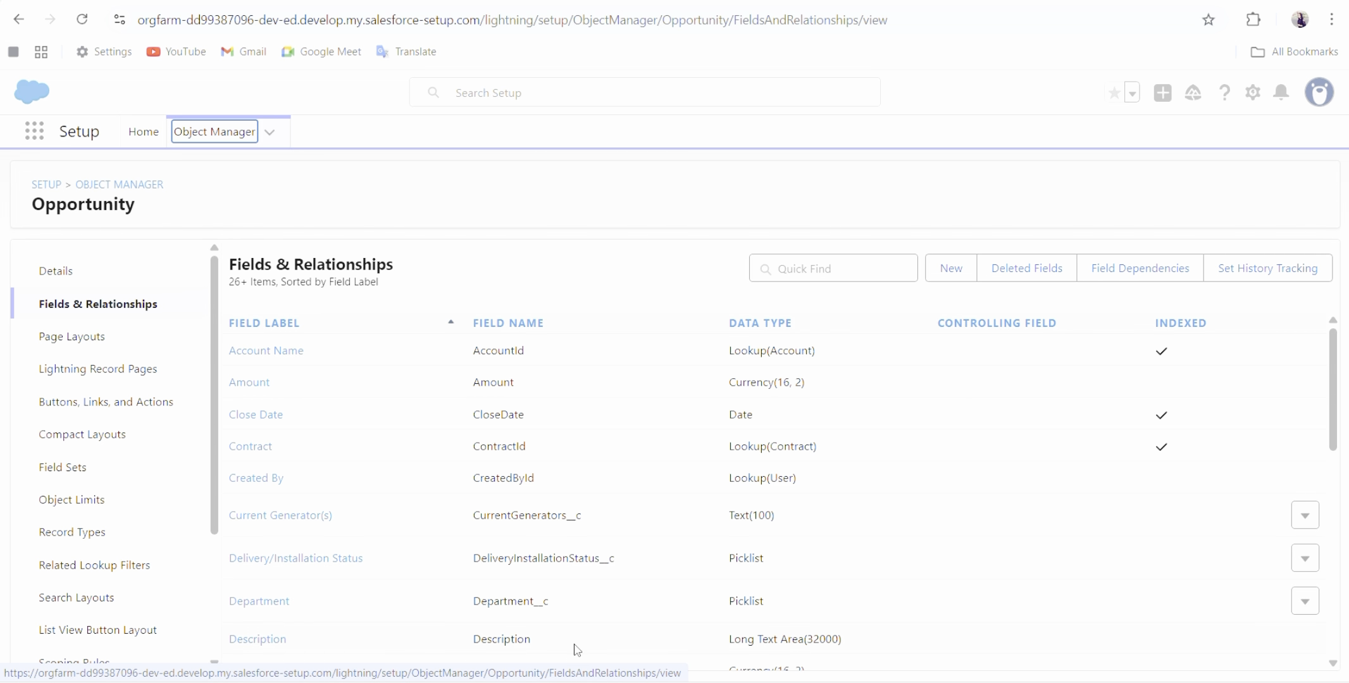
left_click(67, 536)
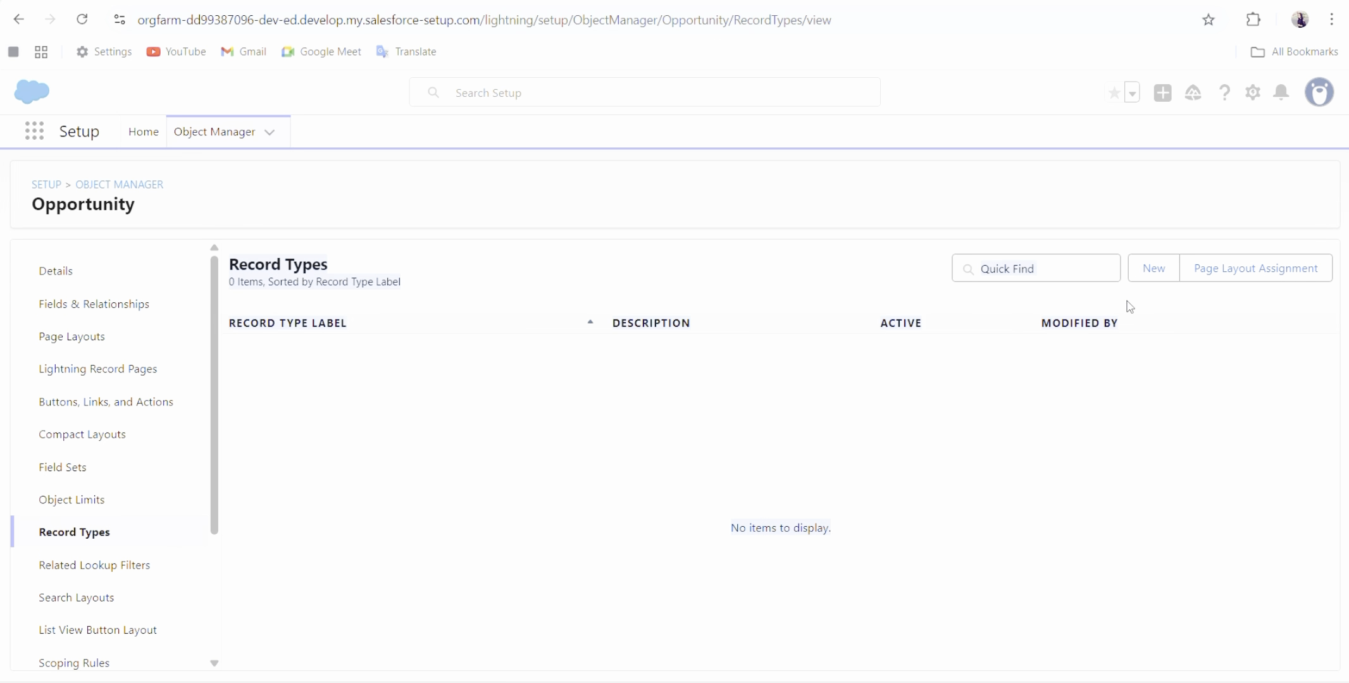
left_click(1155, 279)
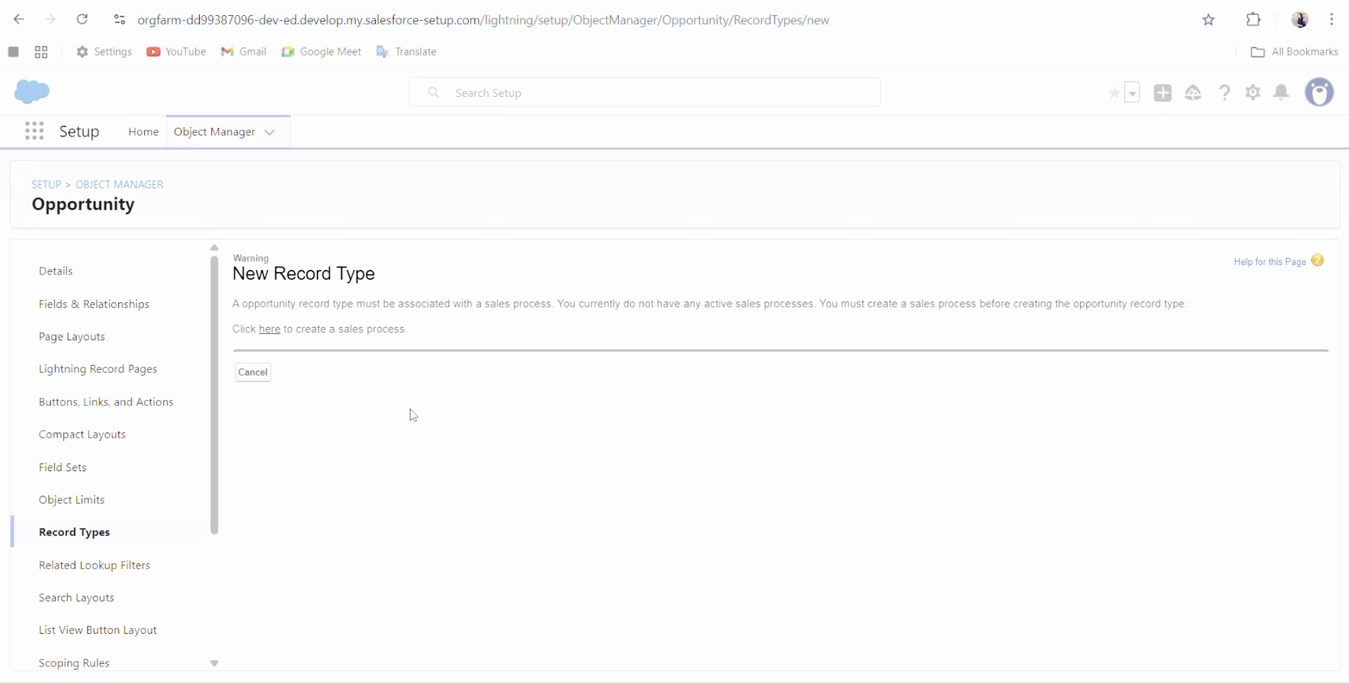
Create a sales process named Sales Opportunity Process from Master and save it with all opportunity stages selected.
left_click(268, 330)
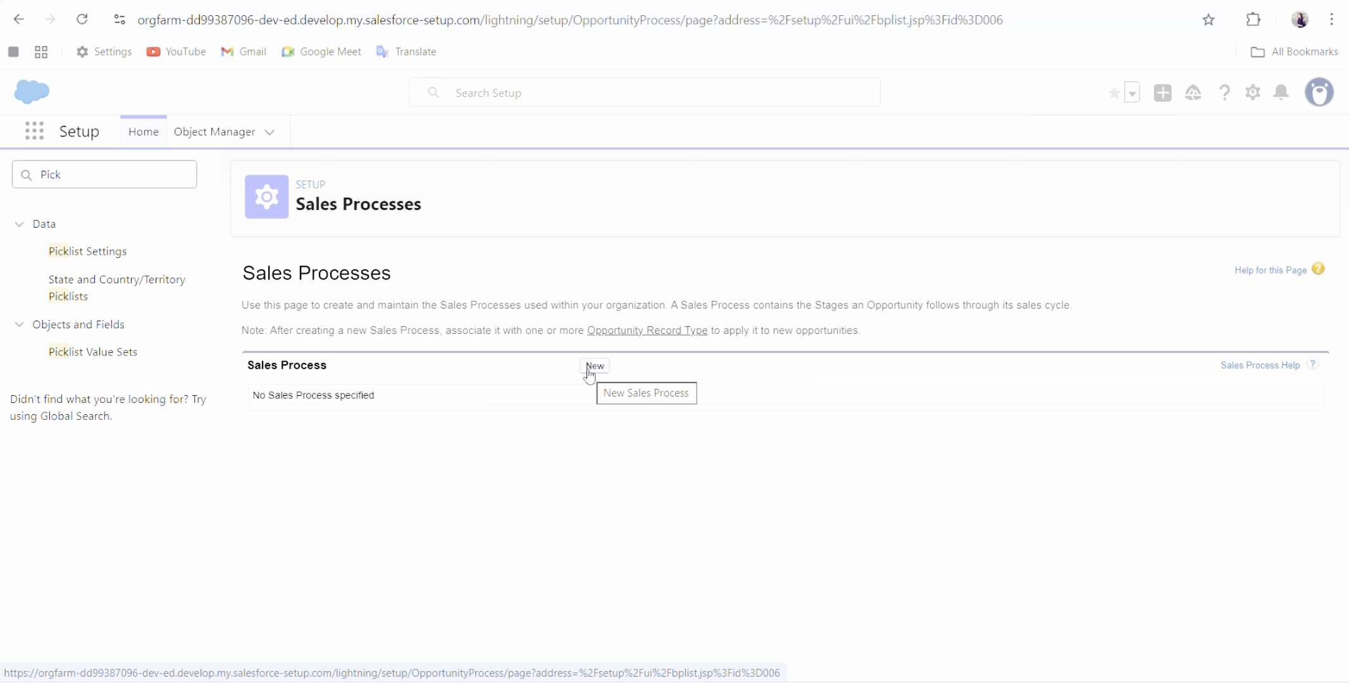
left_click(594, 367)
type("Sales Opportunity Process")
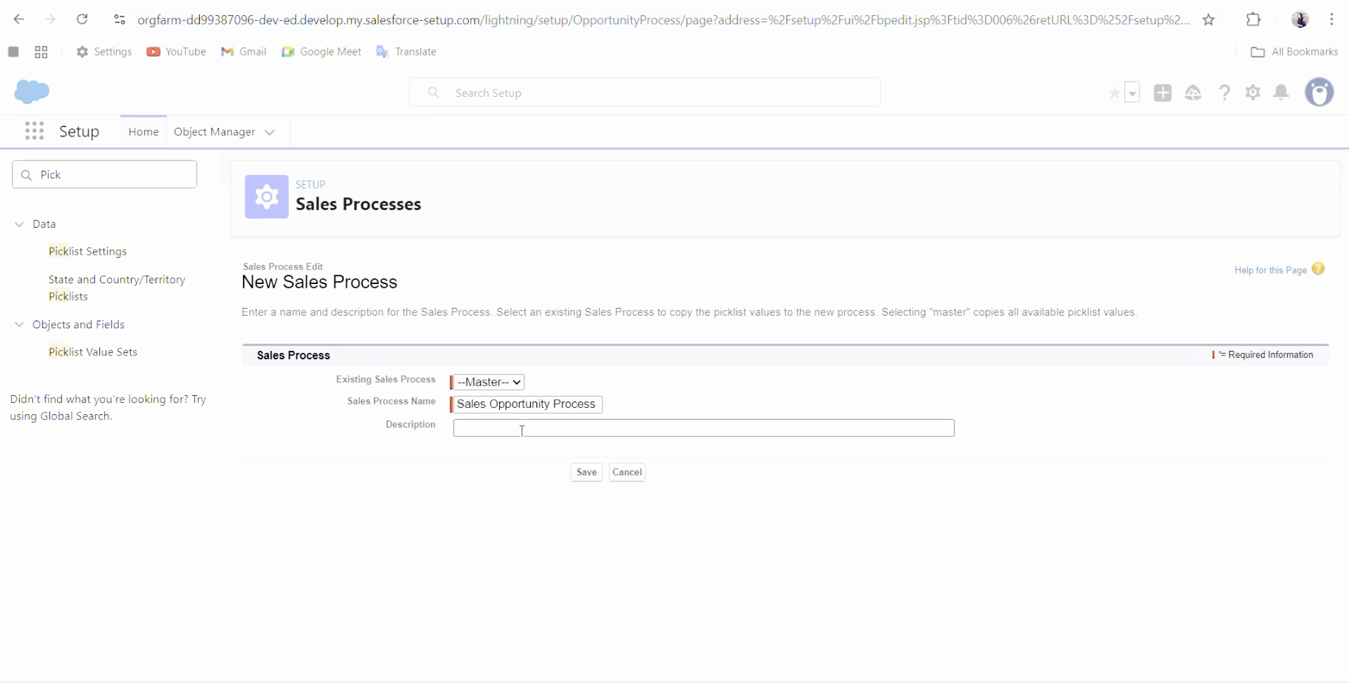
left_click(585, 472)
scroll(581, 633, "down", 1)
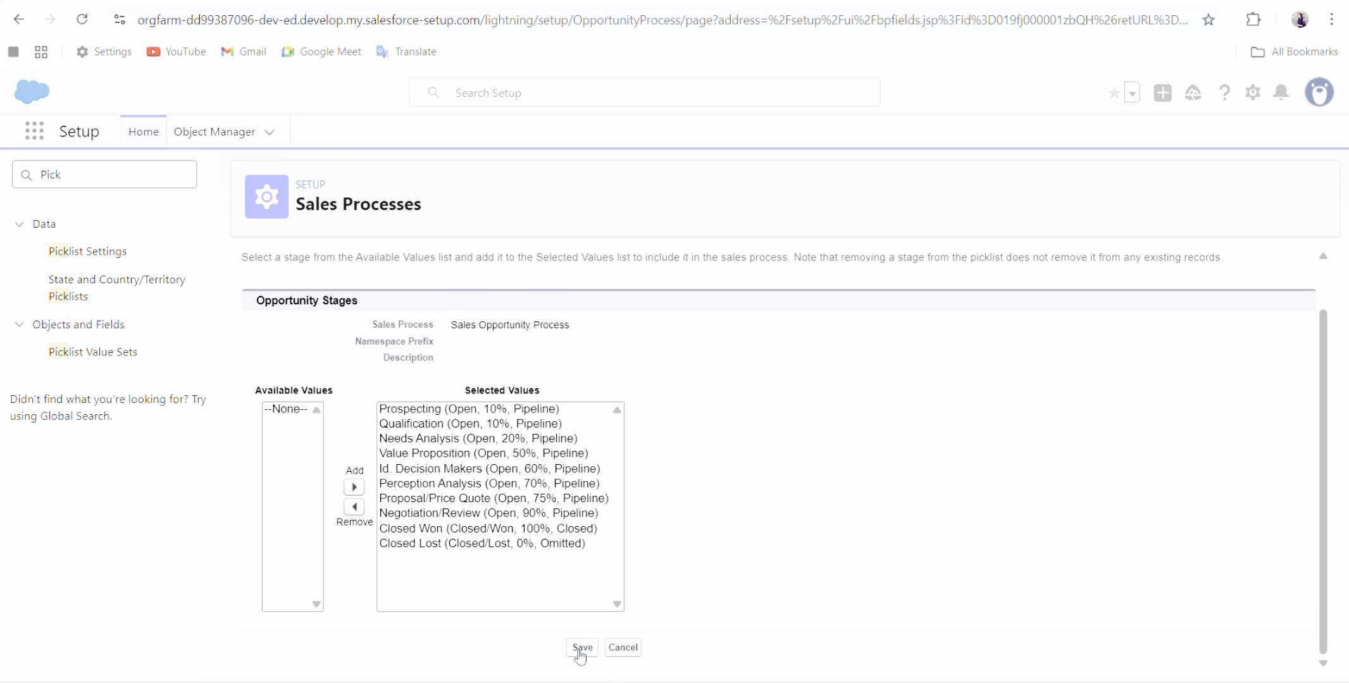
left_click(580, 647)
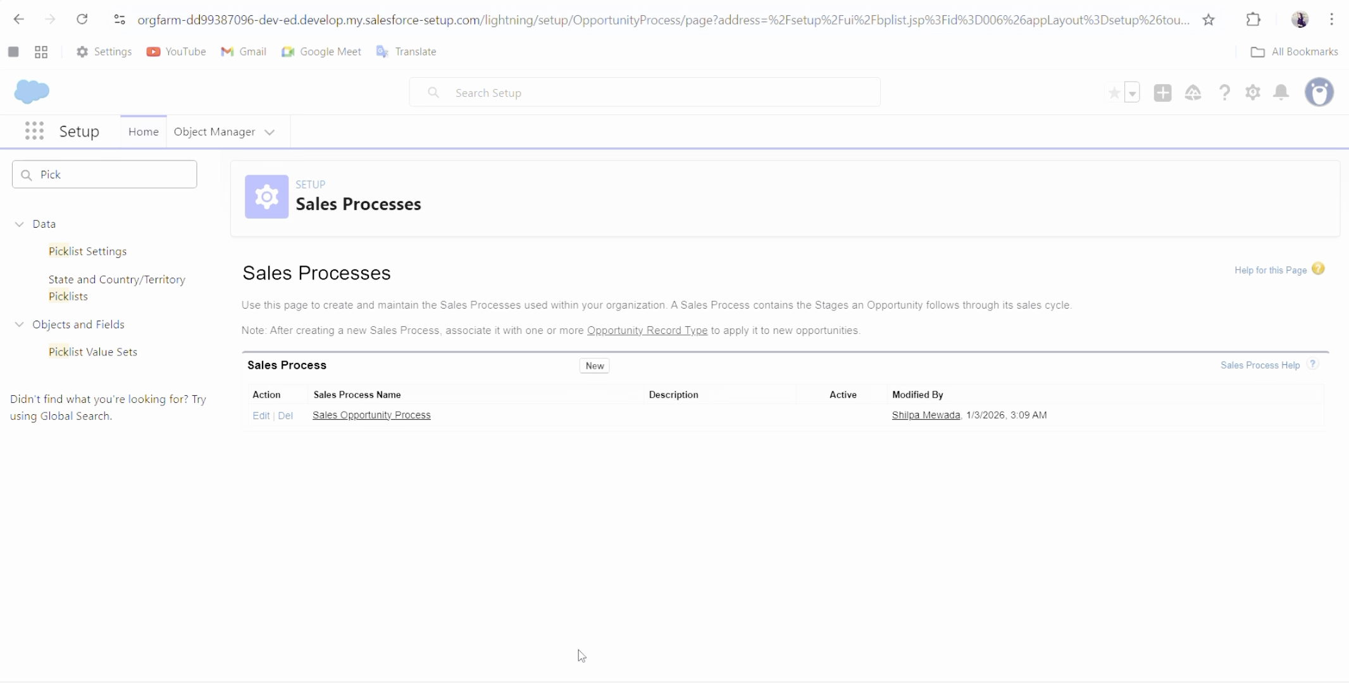
Return to the Opportunity object's record types and start a new one labelled Sales Opportunity.
left_click(187, 134)
left_click(1060, 190)
type("opp")
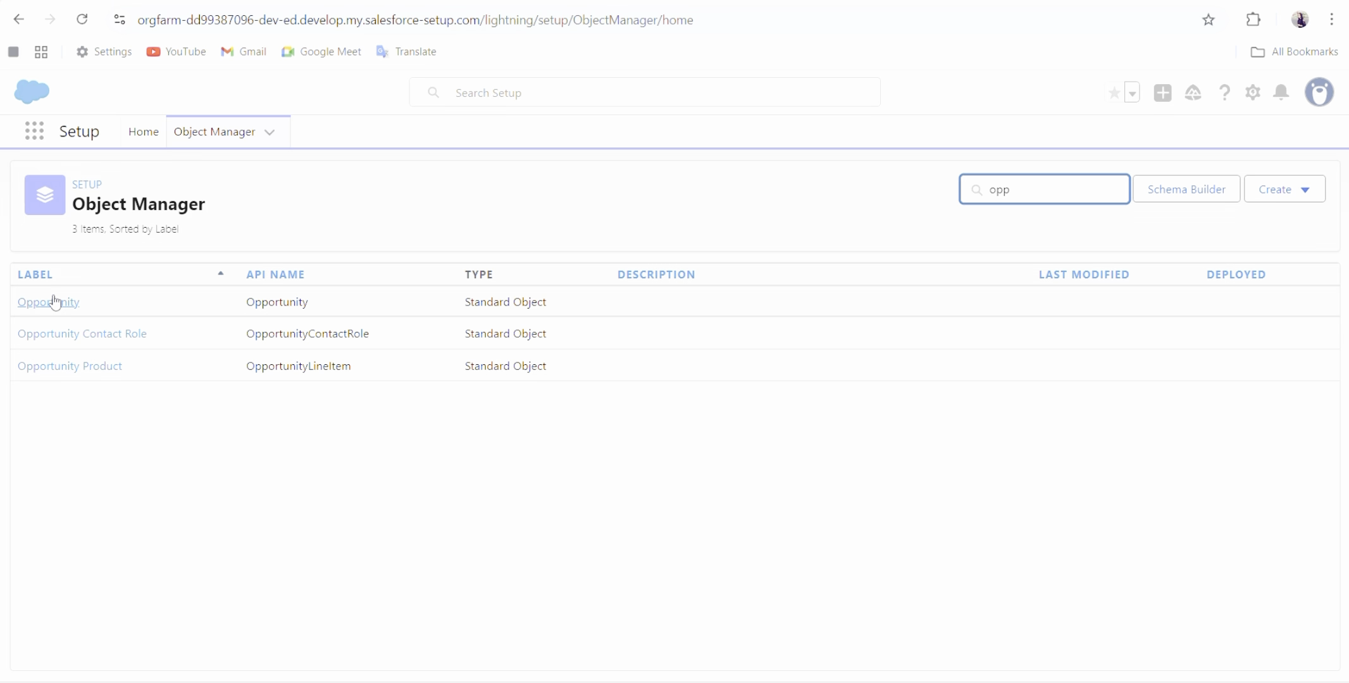
left_click(55, 301)
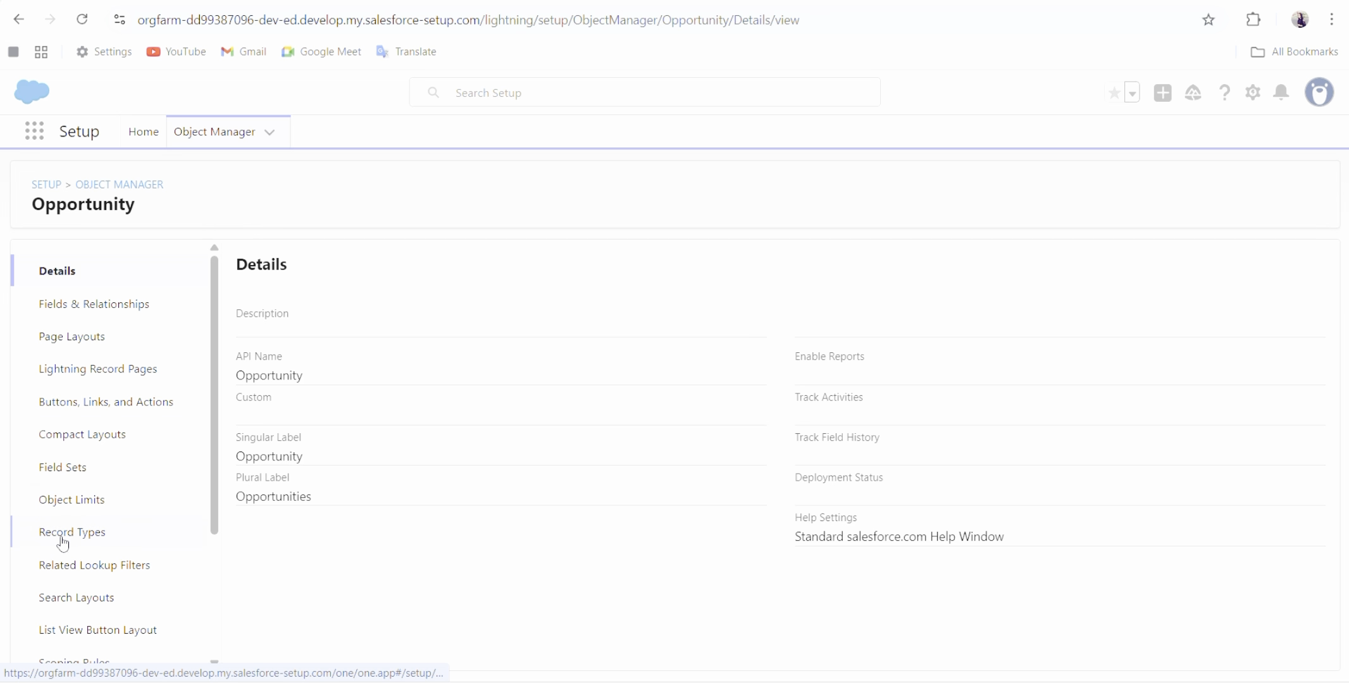
left_click(62, 543)
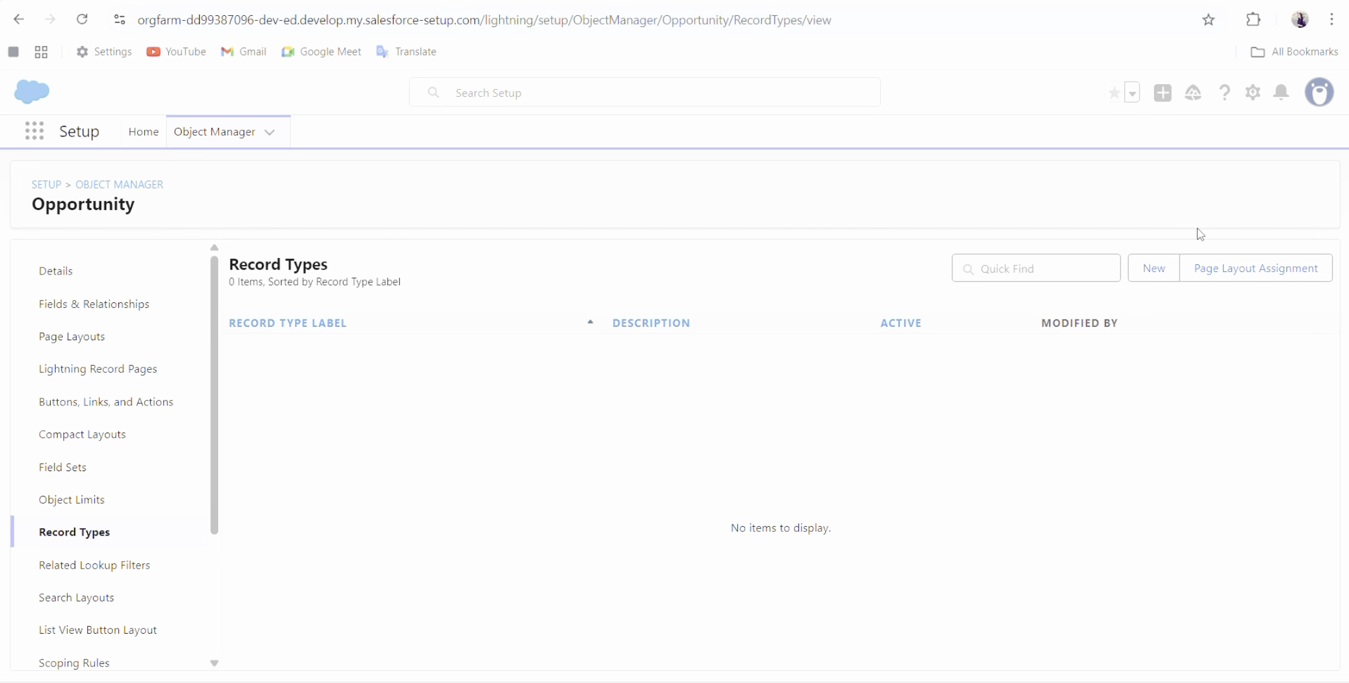
left_click(1148, 273)
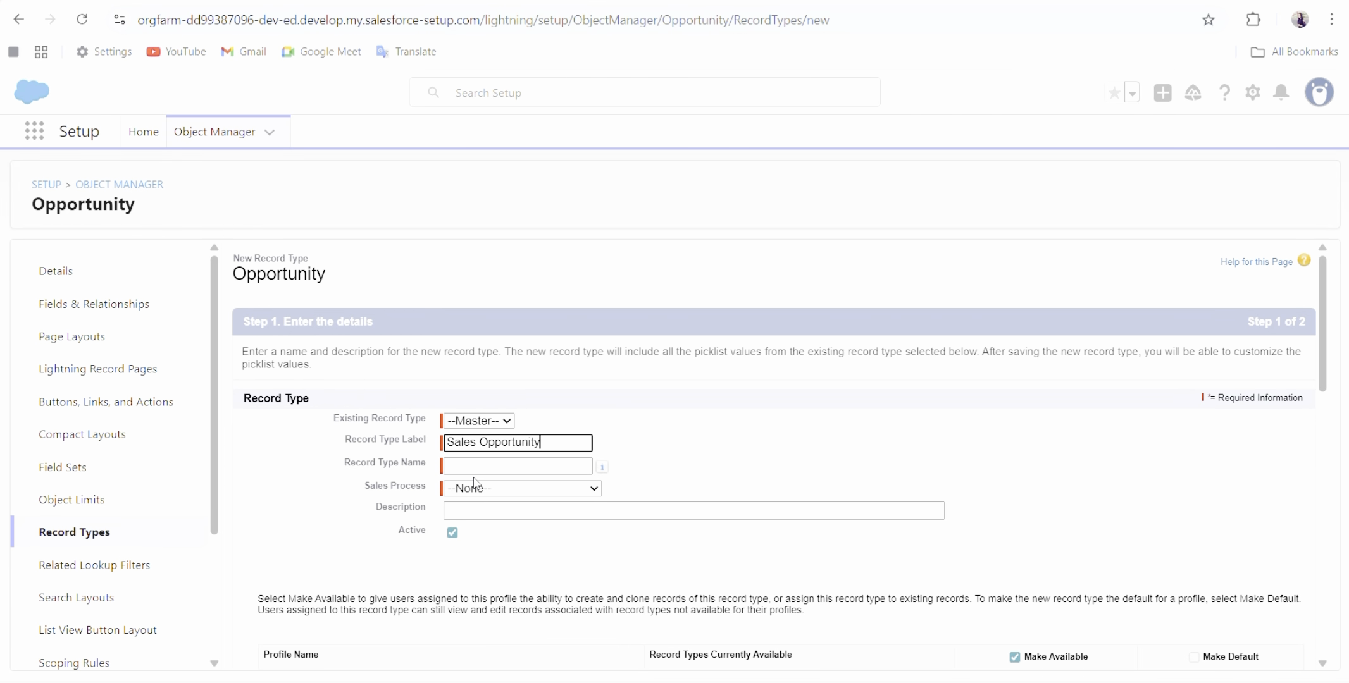
key("Tab")
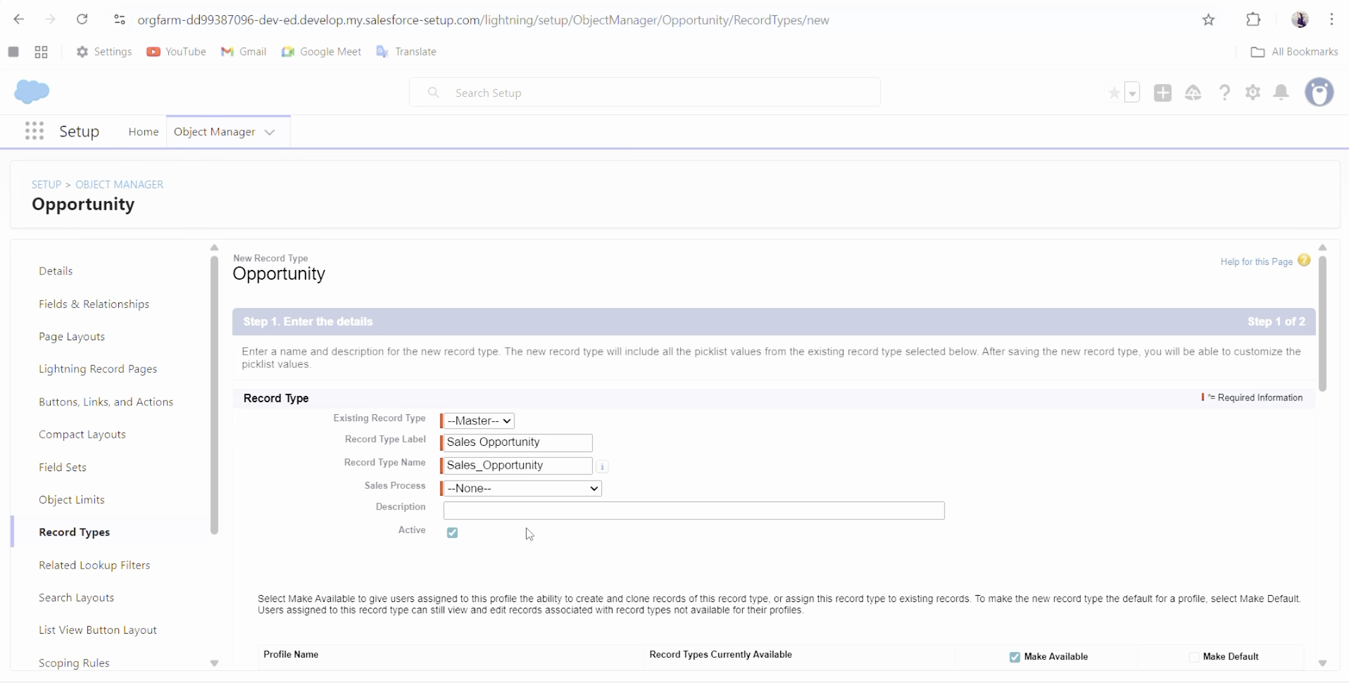
Set the record type's sales process to Sales Opportunity Process and proceed to the page layout assignment.
scroll(620, 477, "down", 10)
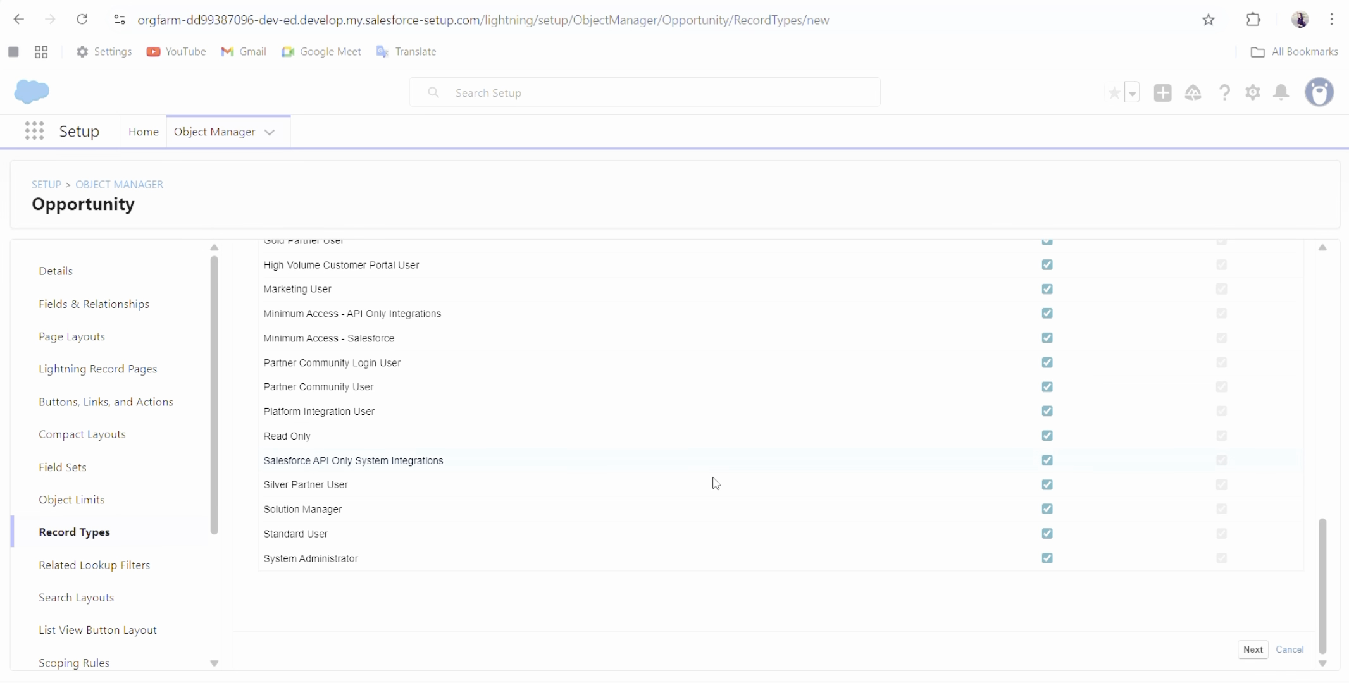
left_click(1253, 650)
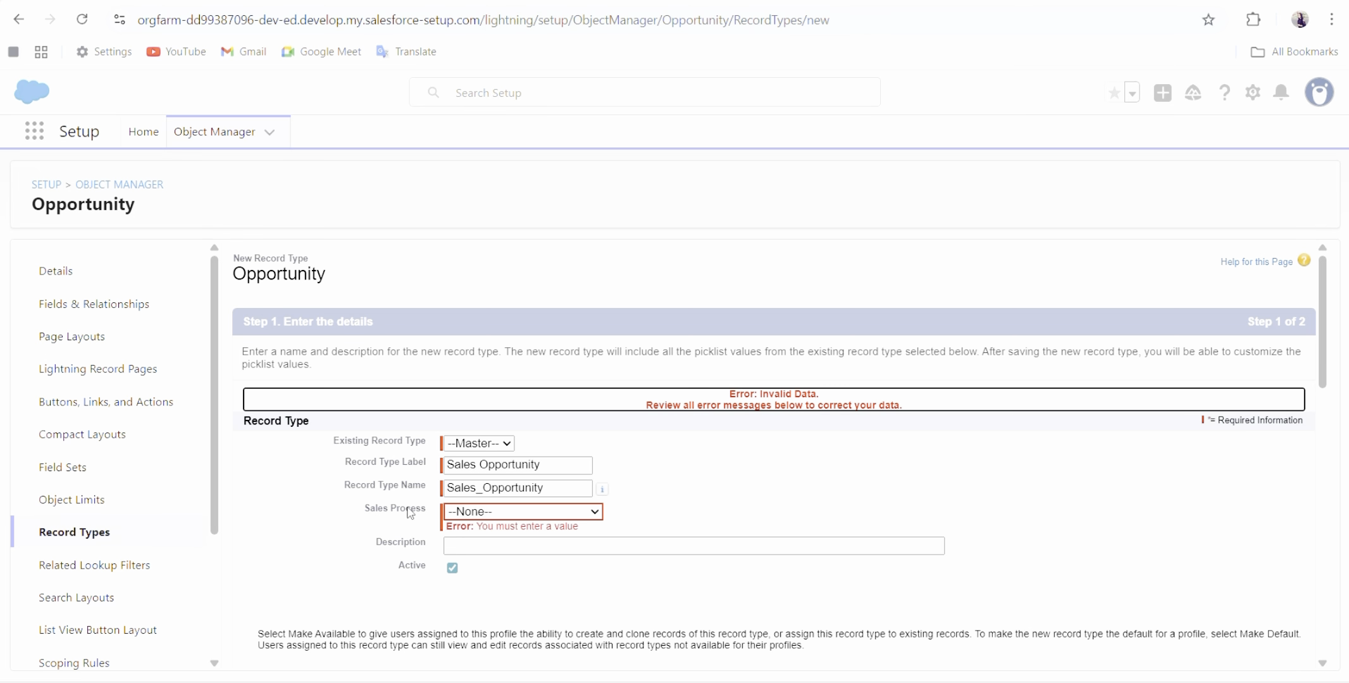
left_click(487, 512)
left_click(492, 554)
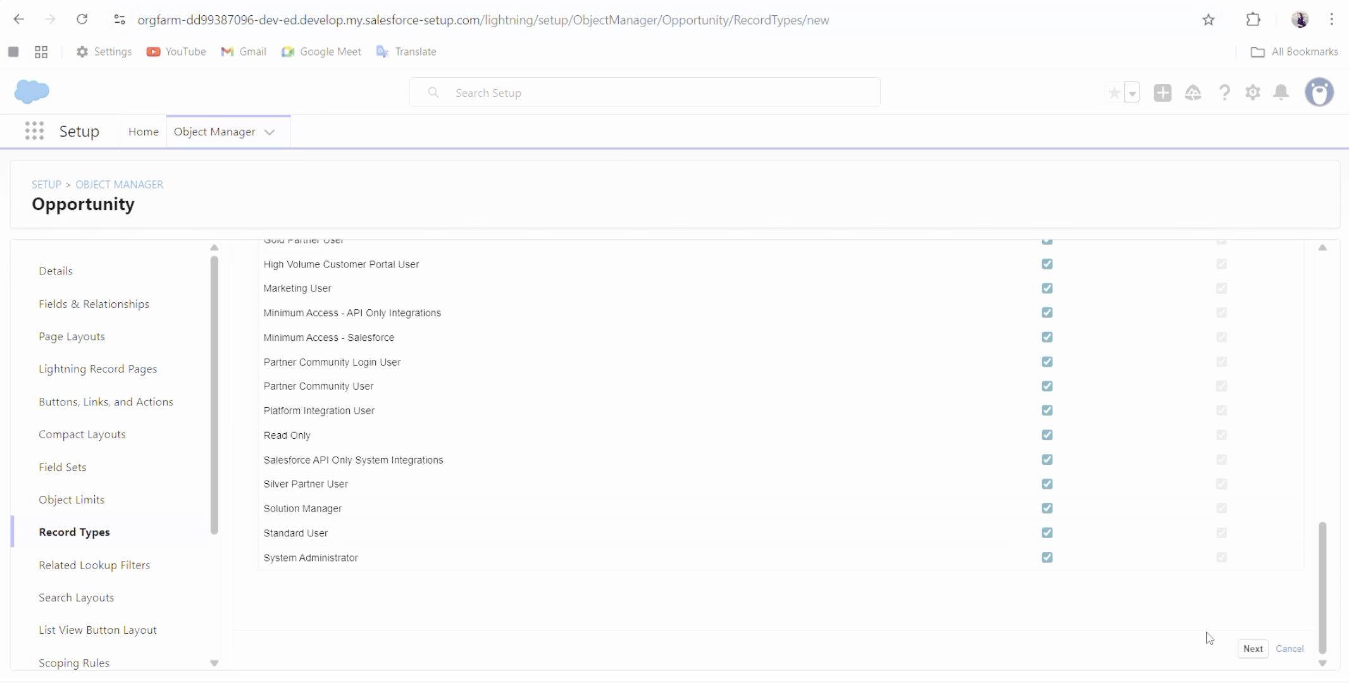
left_click(1250, 650)
Apply Opportunity Layout to all profiles for the Sales Opportunity record type and save it.
left_click(549, 515)
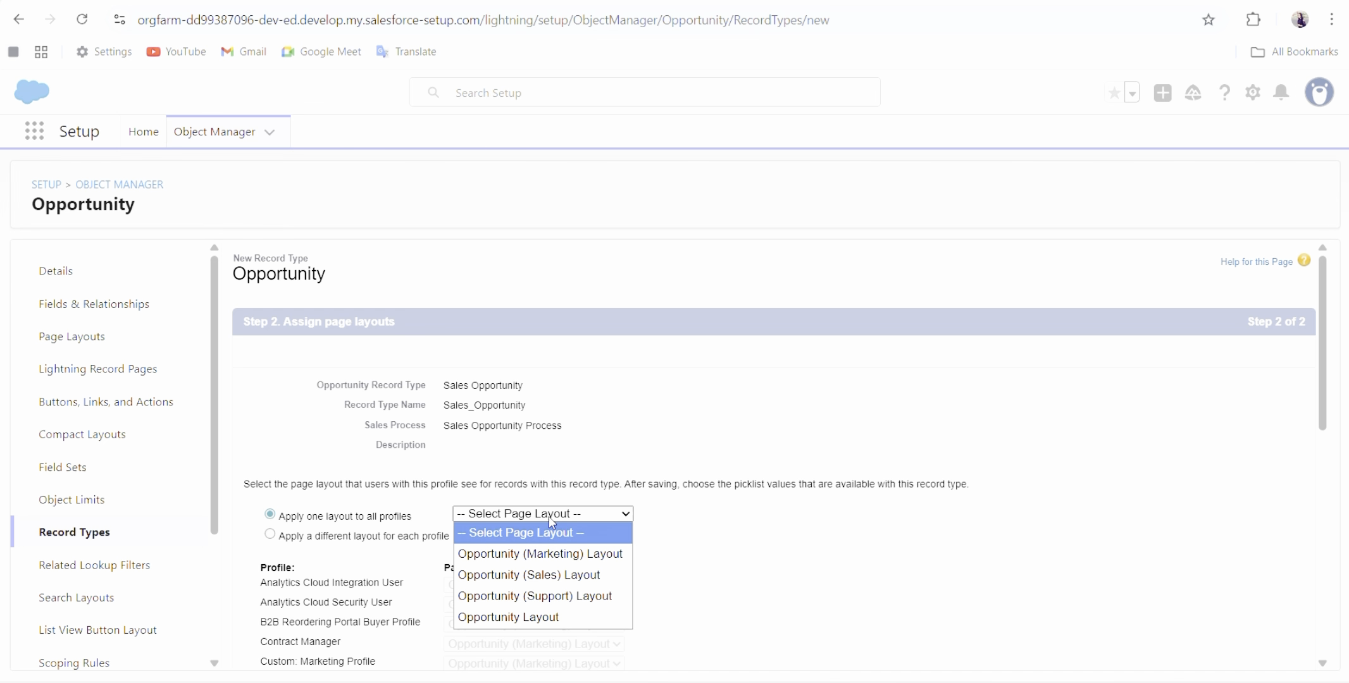
left_click(491, 623)
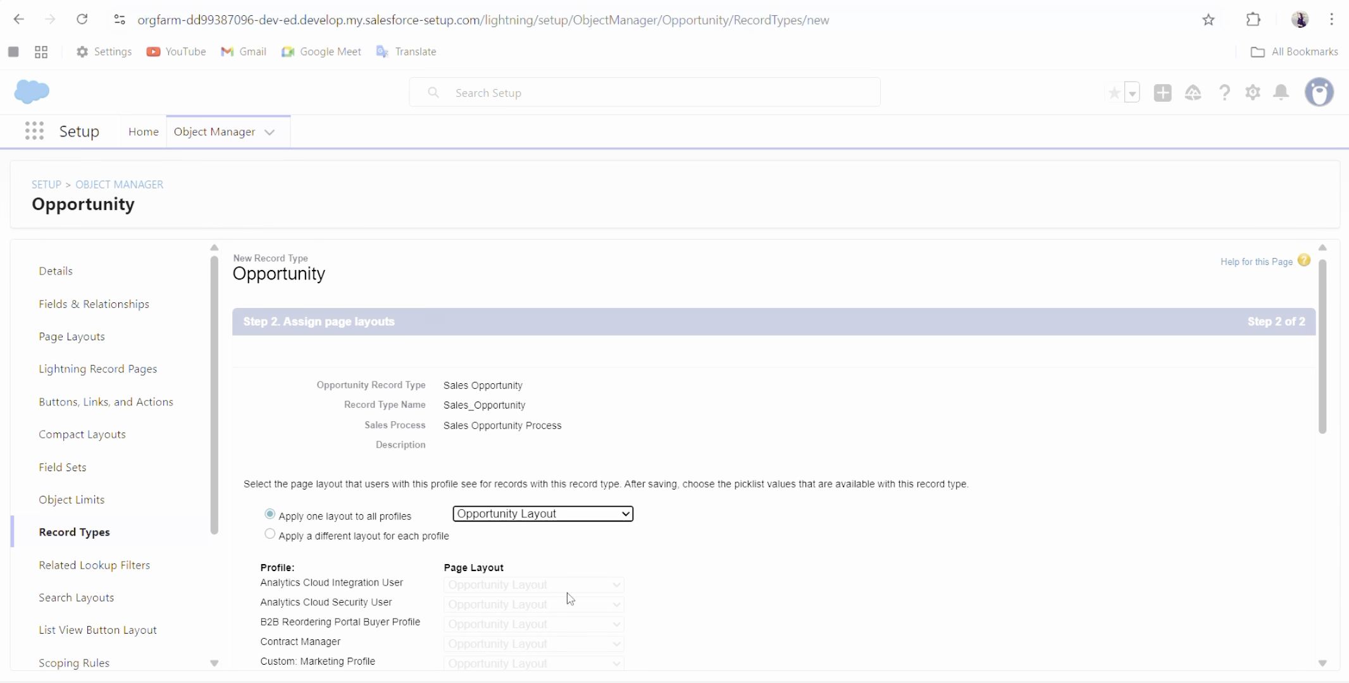
scroll(567, 596, "down", 10)
left_click(1249, 649)
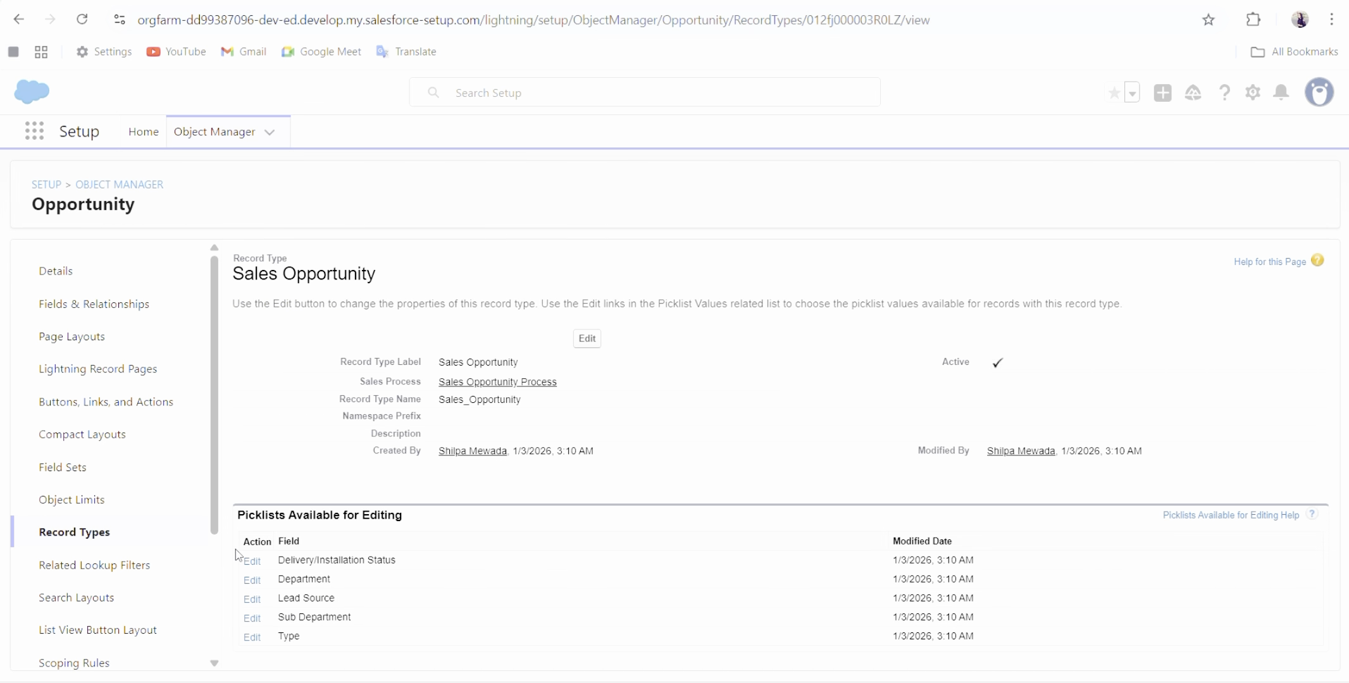
Remove Support and Finance from the Department values selected for the Sales Opportunity record type and save.
left_click(252, 582)
left_click(391, 506)
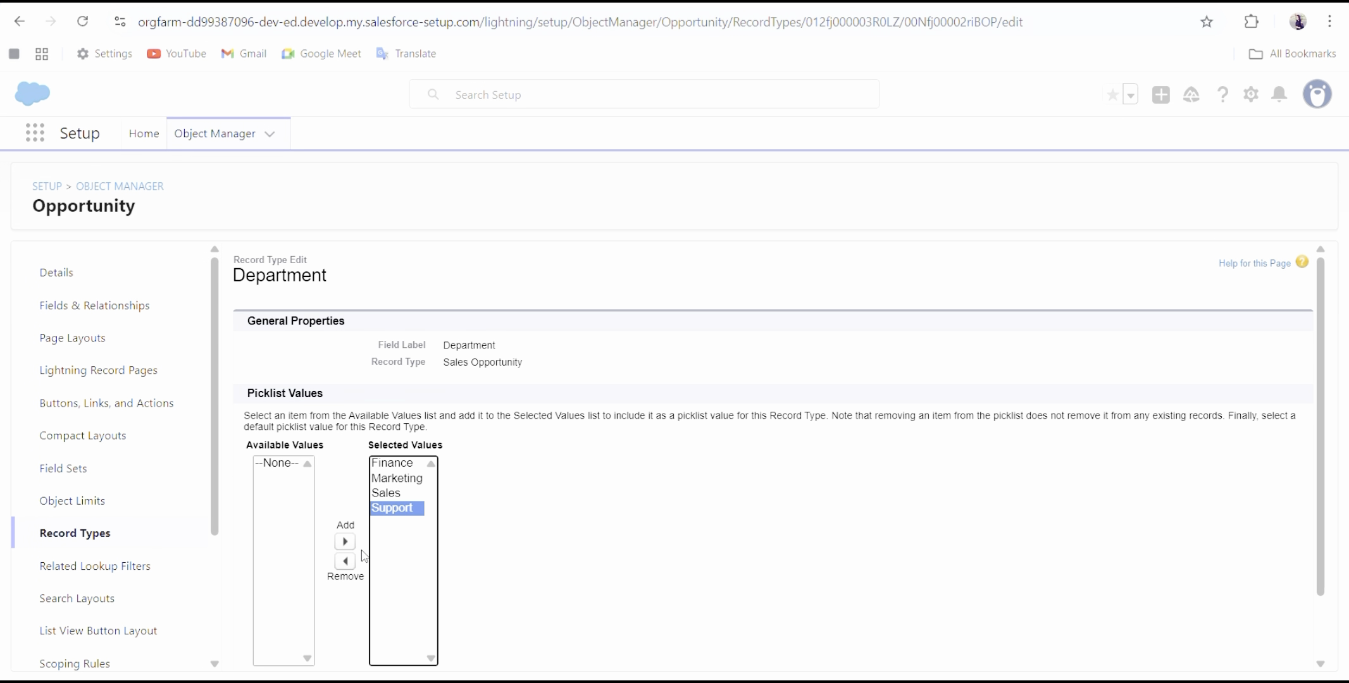
left_click(345, 562)
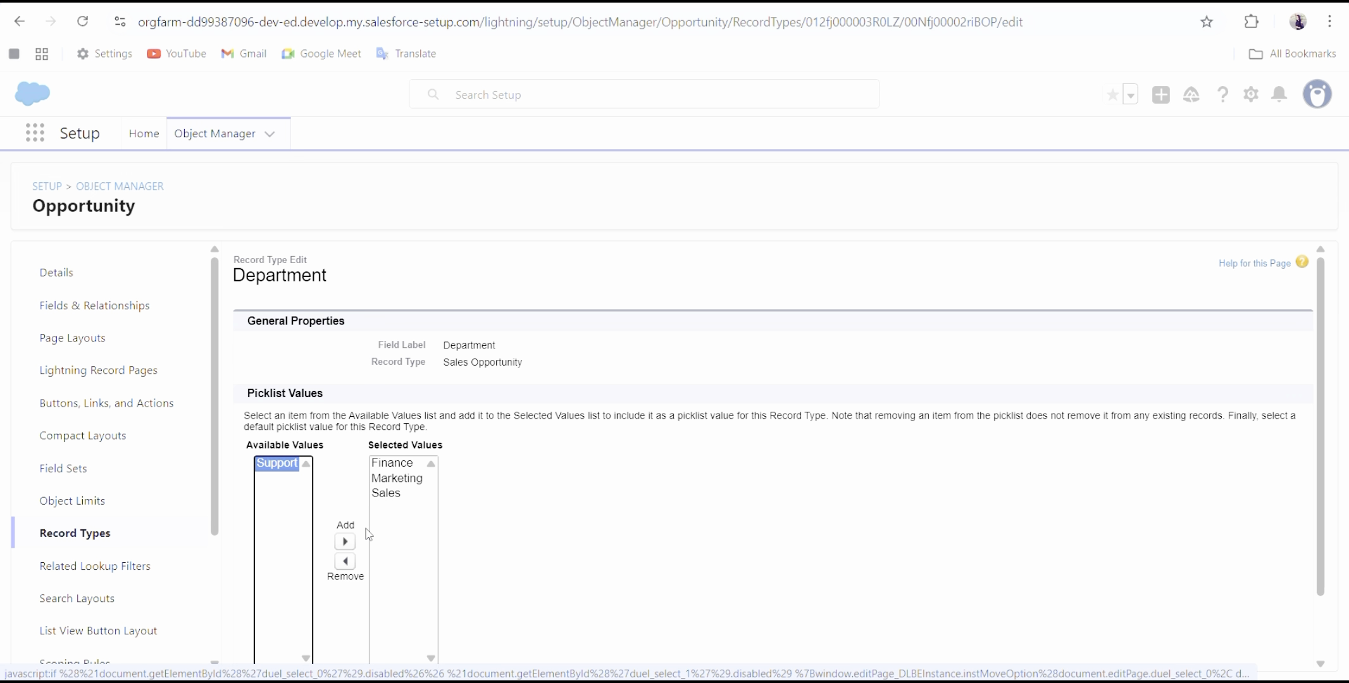
left_click(391, 463)
left_click(345, 562)
scroll(506, 601, "down", 2)
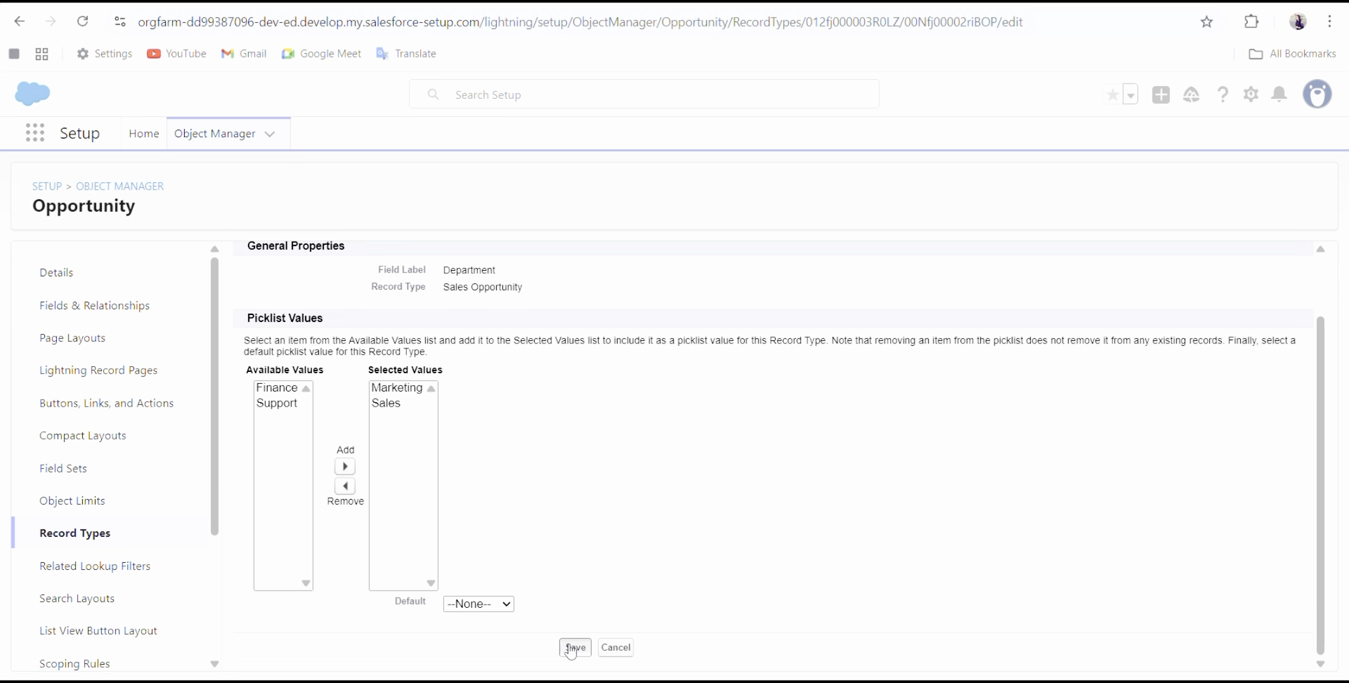
left_click(571, 645)
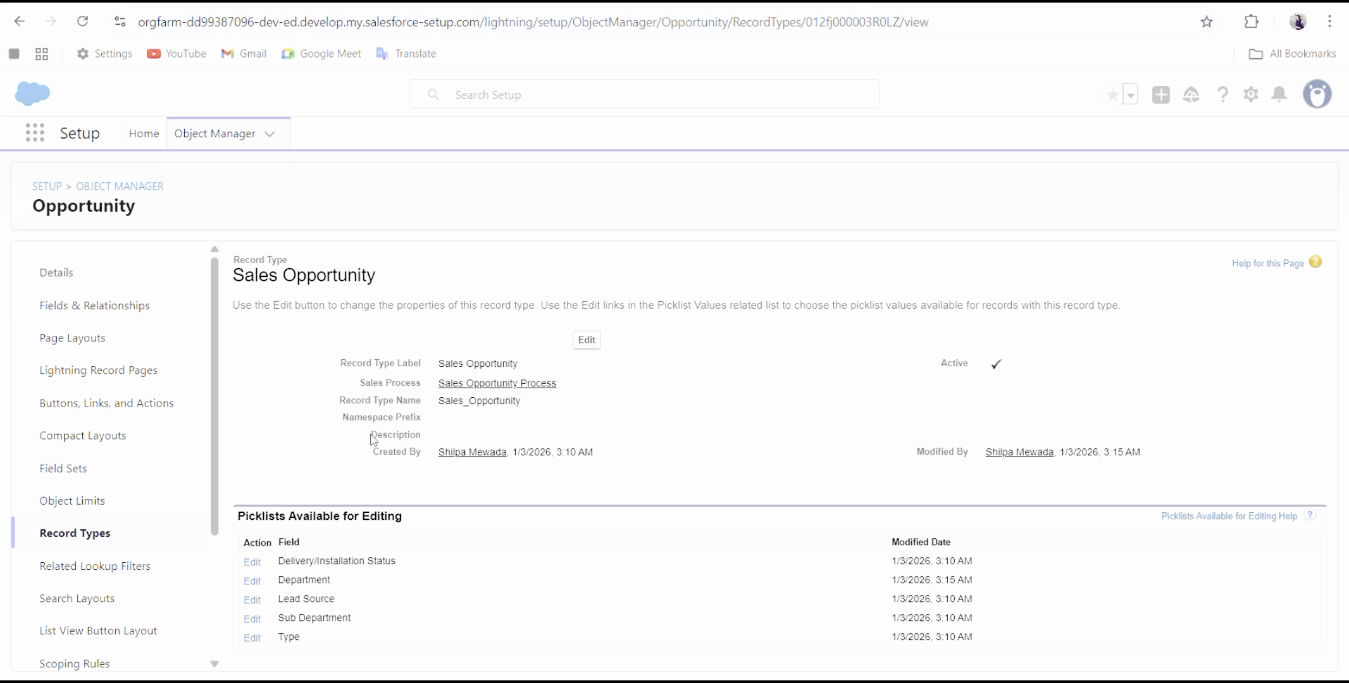
Start an active Opportunity record type labelled Support Opportunity, based on Master and using Sales Opportunity Process.
left_click(76, 533)
left_click(1146, 274)
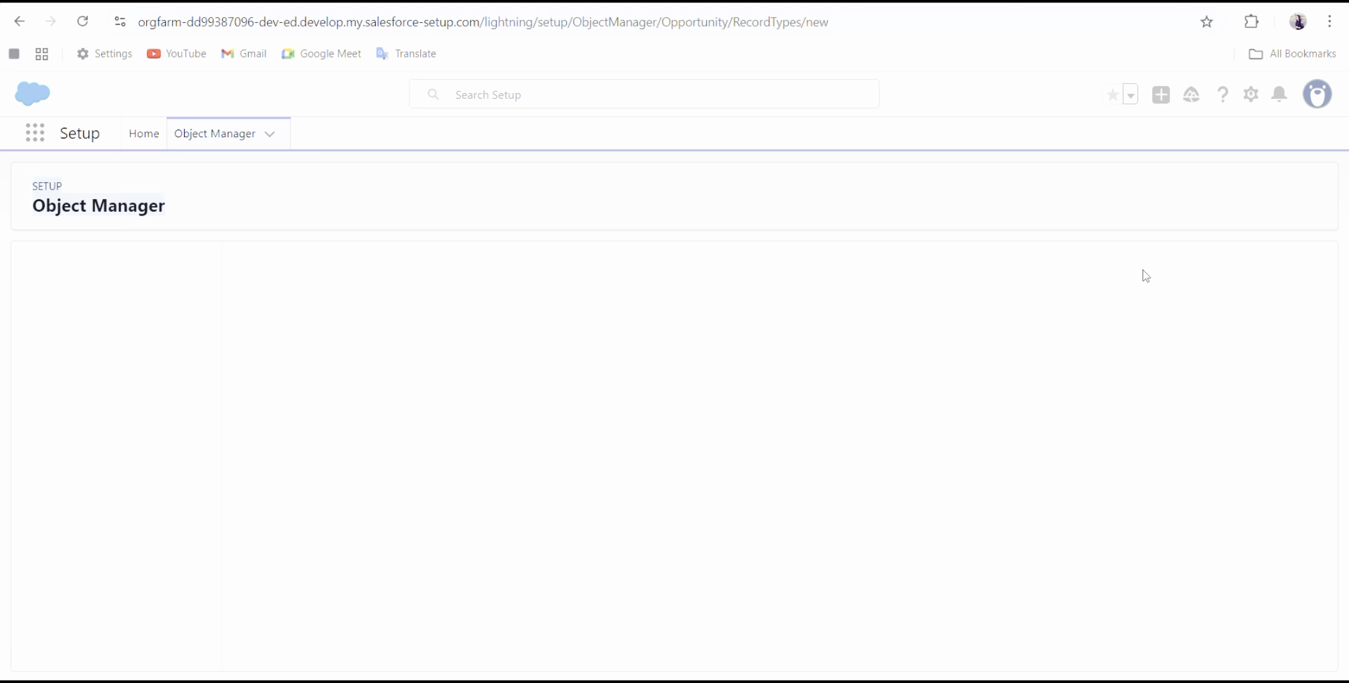
left_click(614, 509)
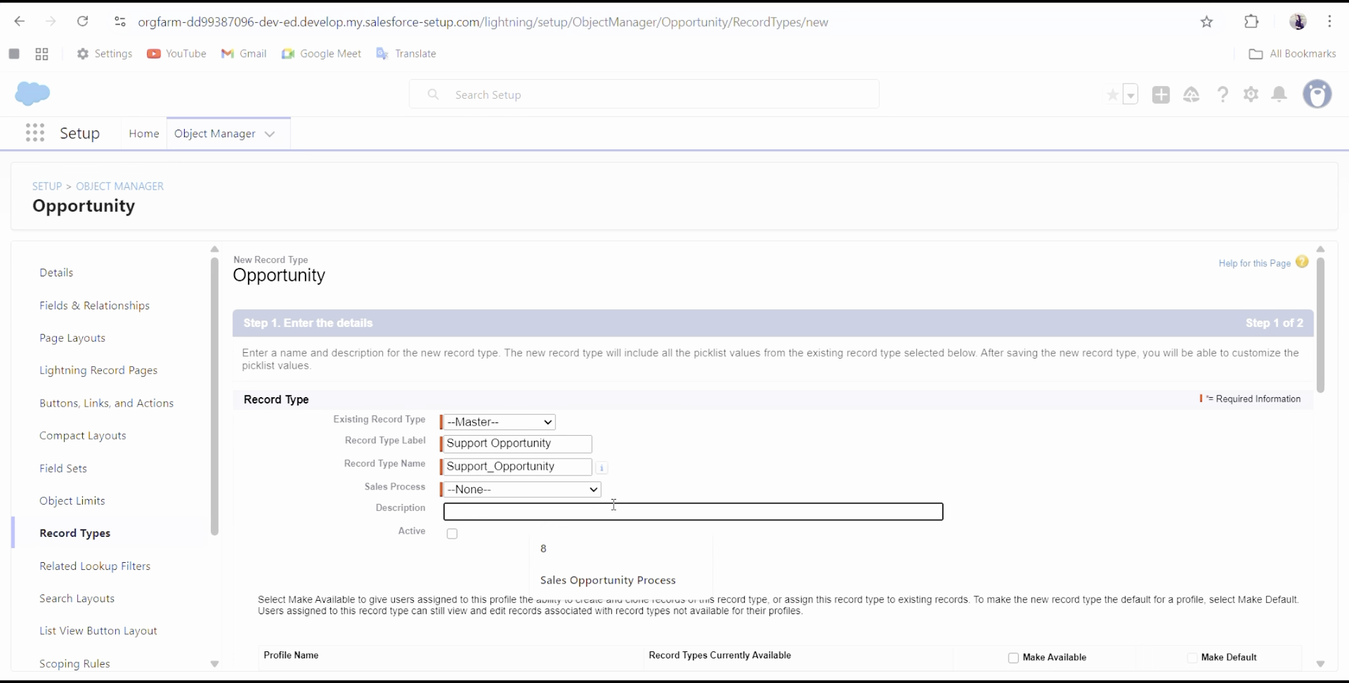
left_click(481, 491)
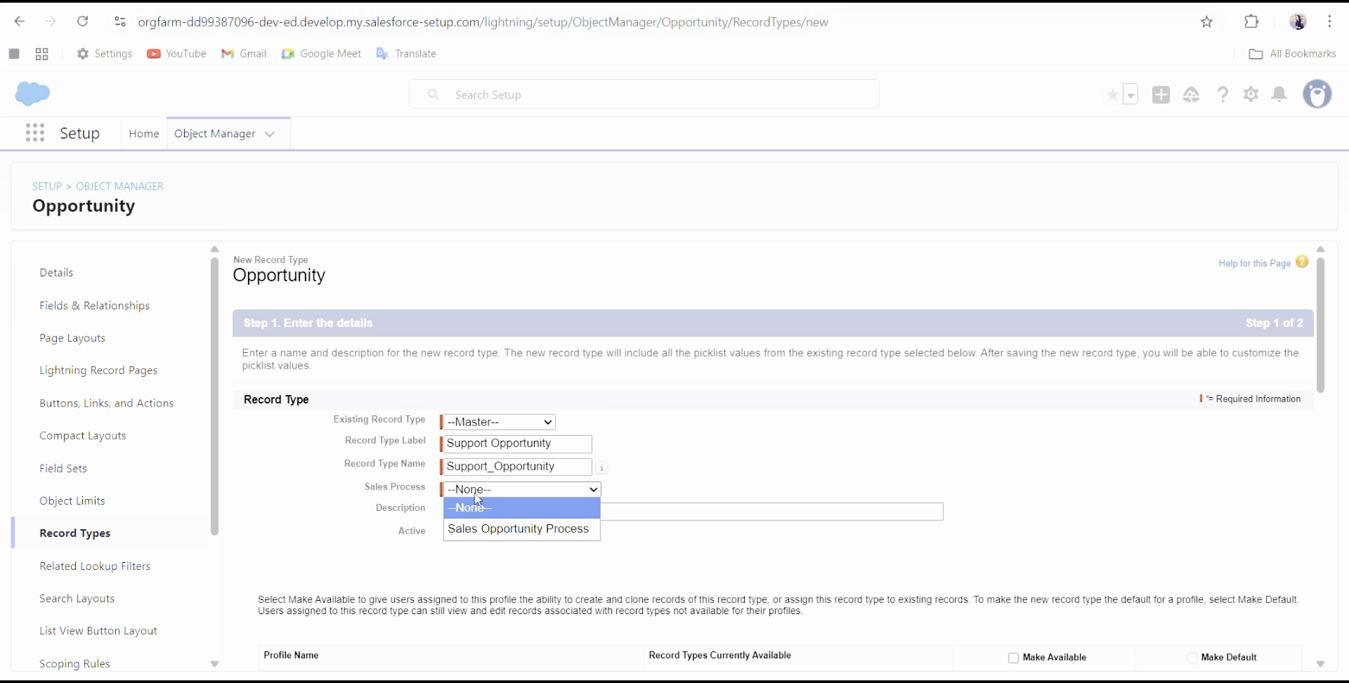
left_click(478, 529)
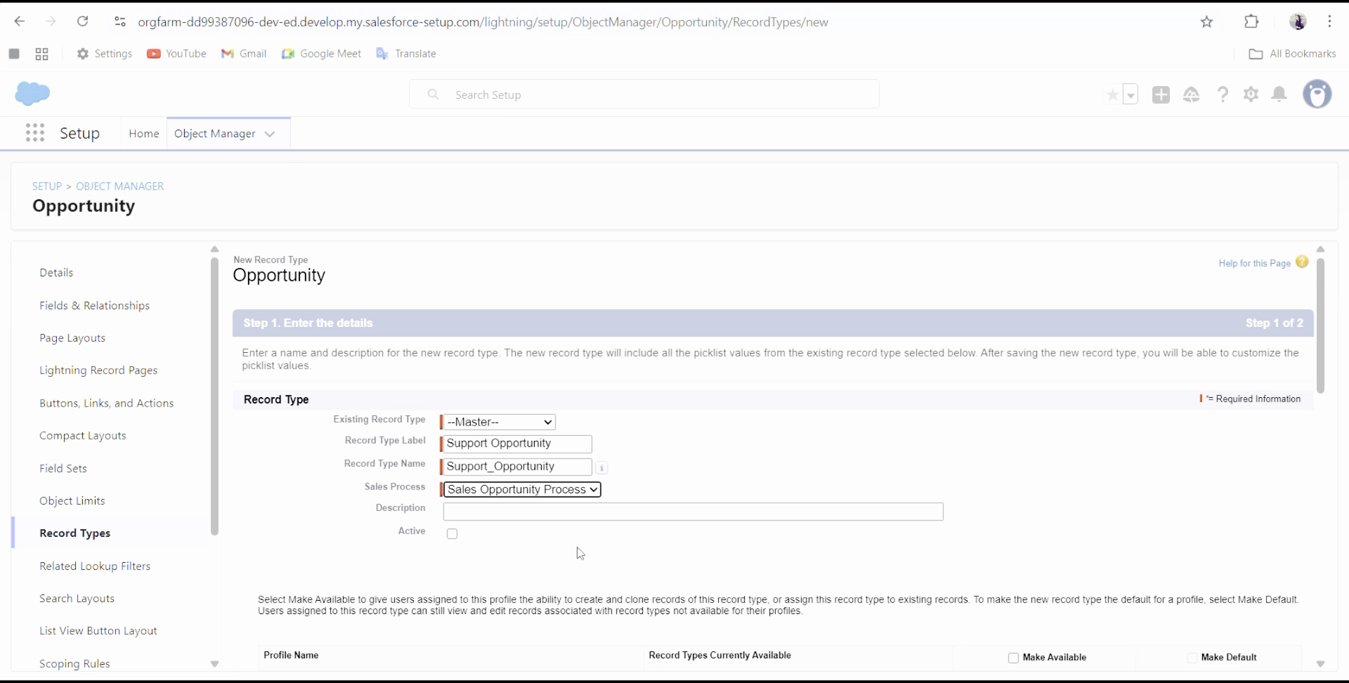
scroll(569, 538, "down", 1)
left_click(451, 456)
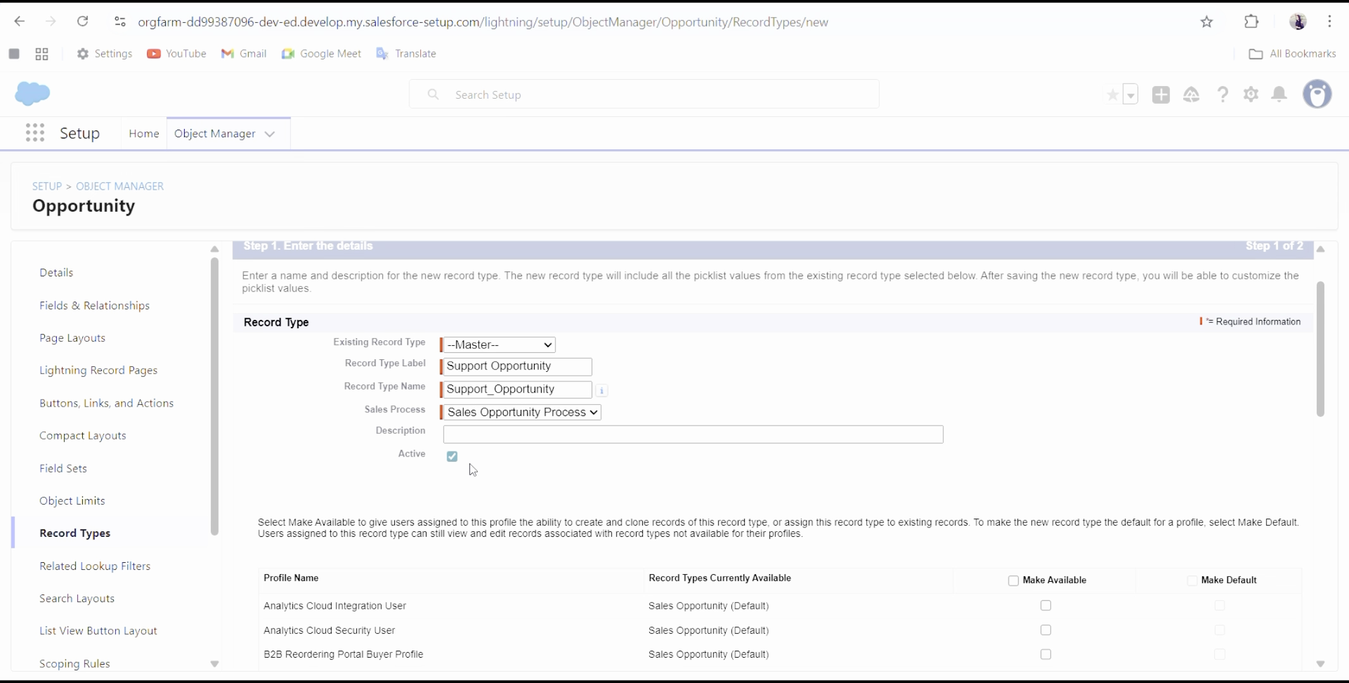
Make the Support Opportunity record type available to all profiles and proceed to the page layout assignment.
scroll(549, 526, "down", 2)
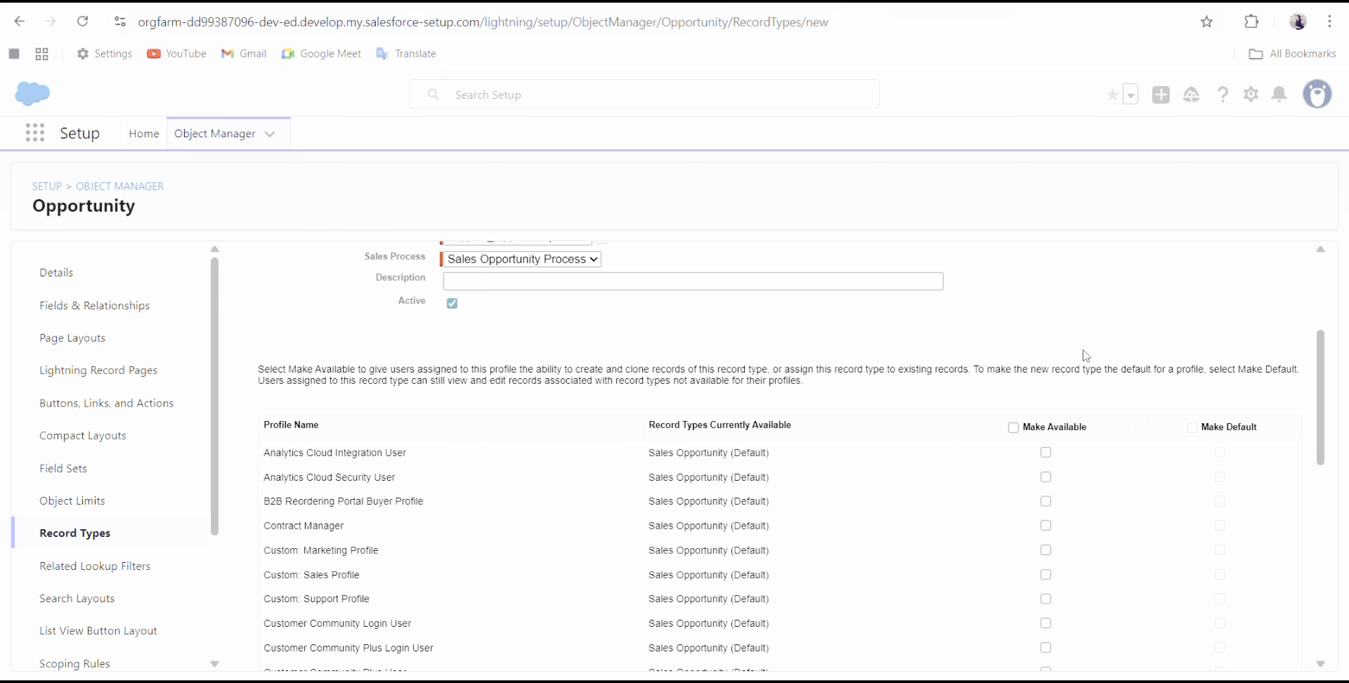
left_click(1013, 428)
scroll(985, 516, "down", 7)
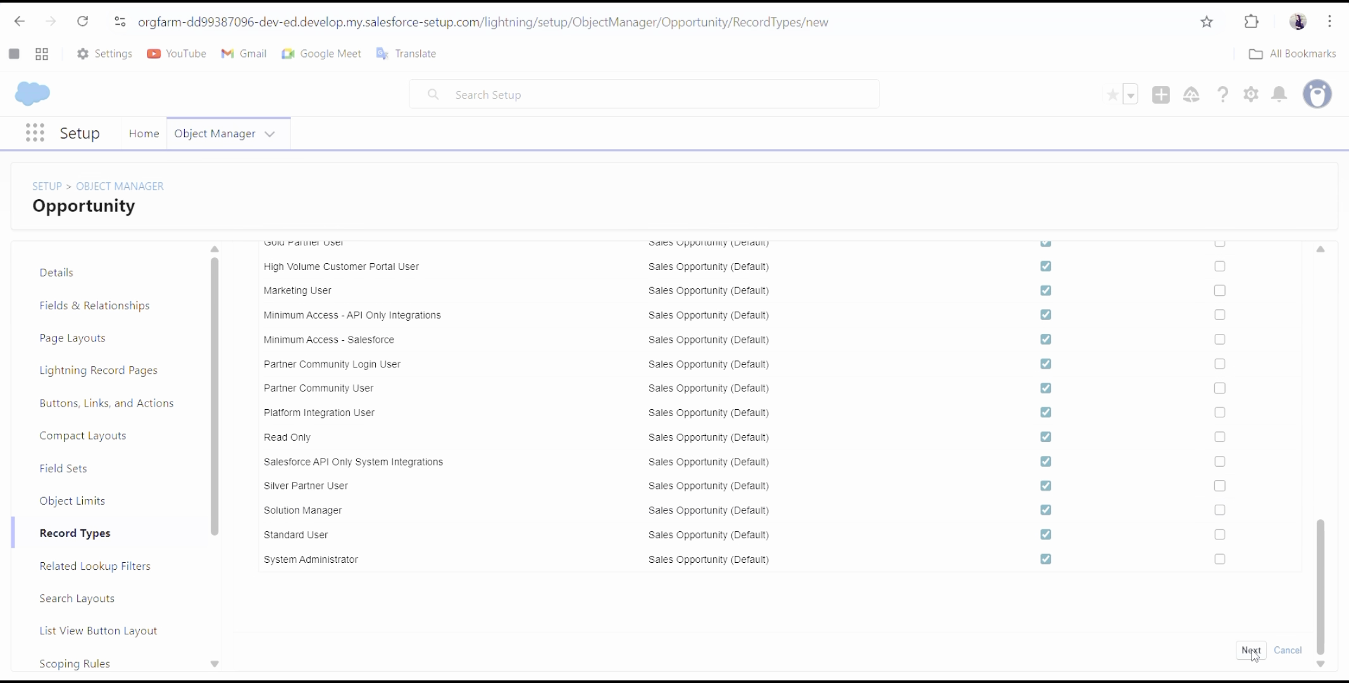
left_click(1251, 651)
Apply Opportunity Layout to all profiles for the Support Opportunity record type and save it.
left_click(573, 515)
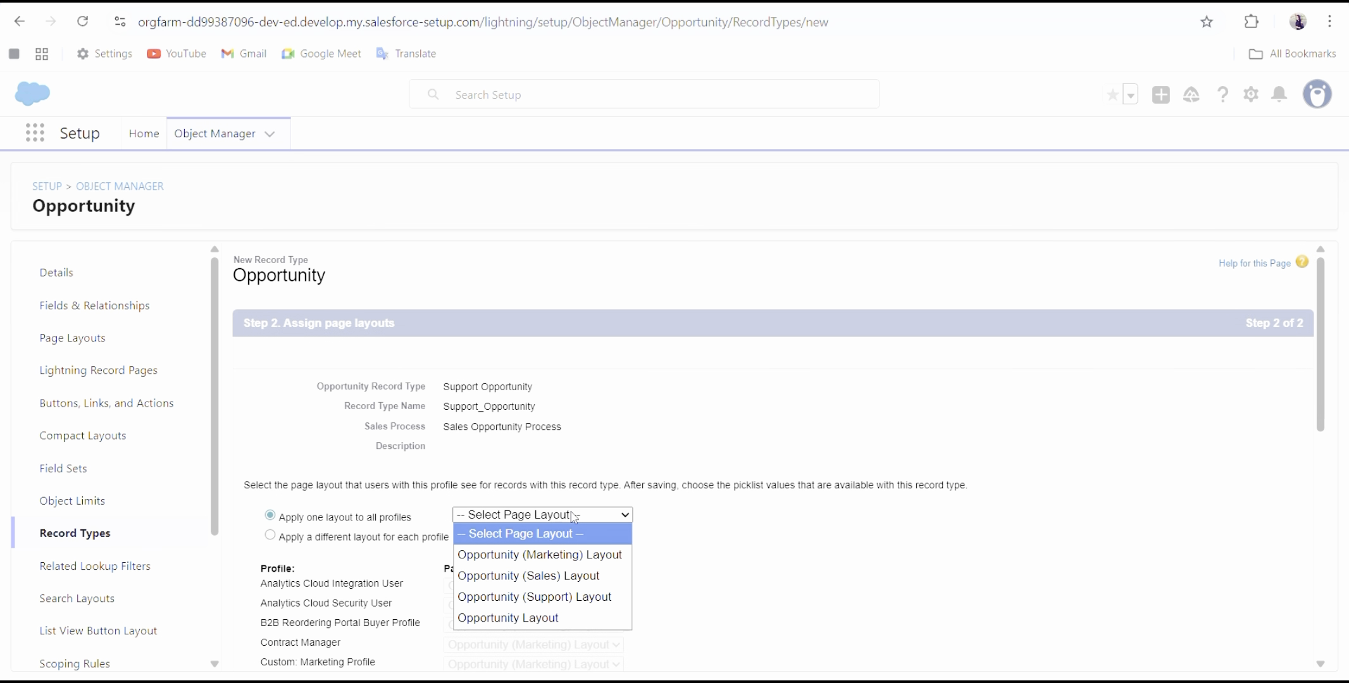
left_click(505, 618)
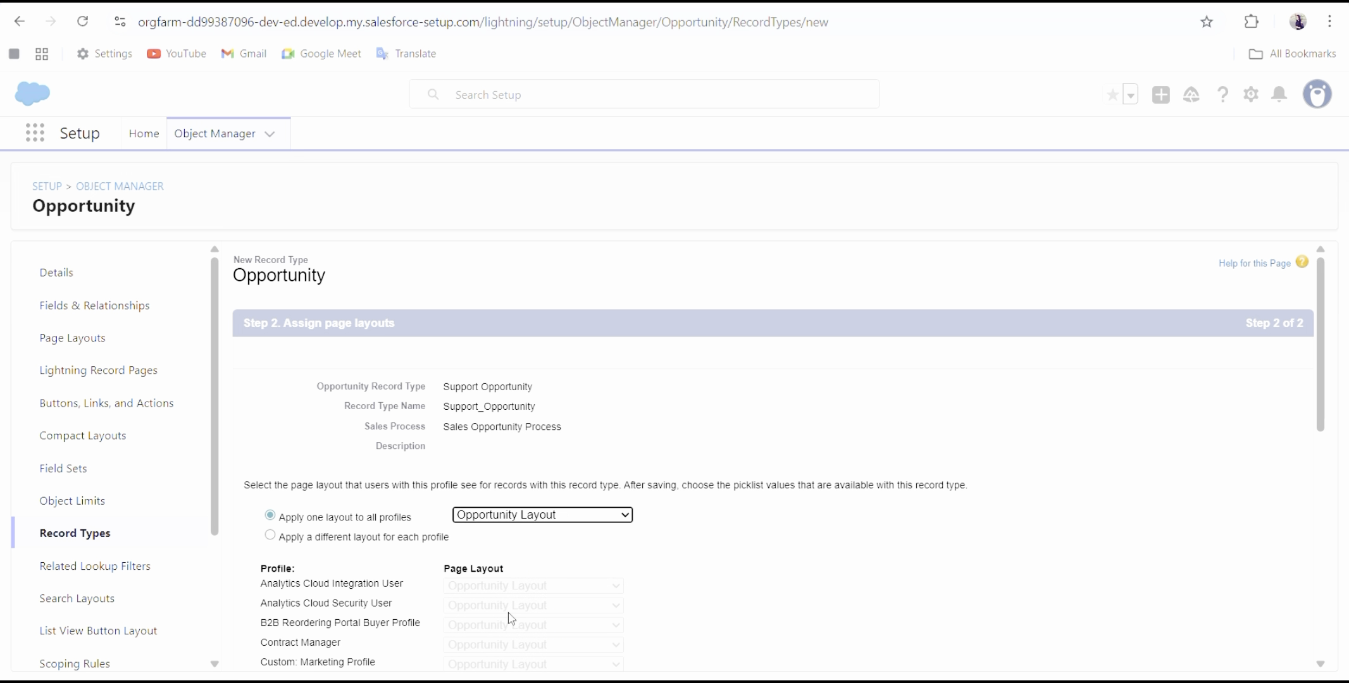
scroll(608, 581, "down", 10)
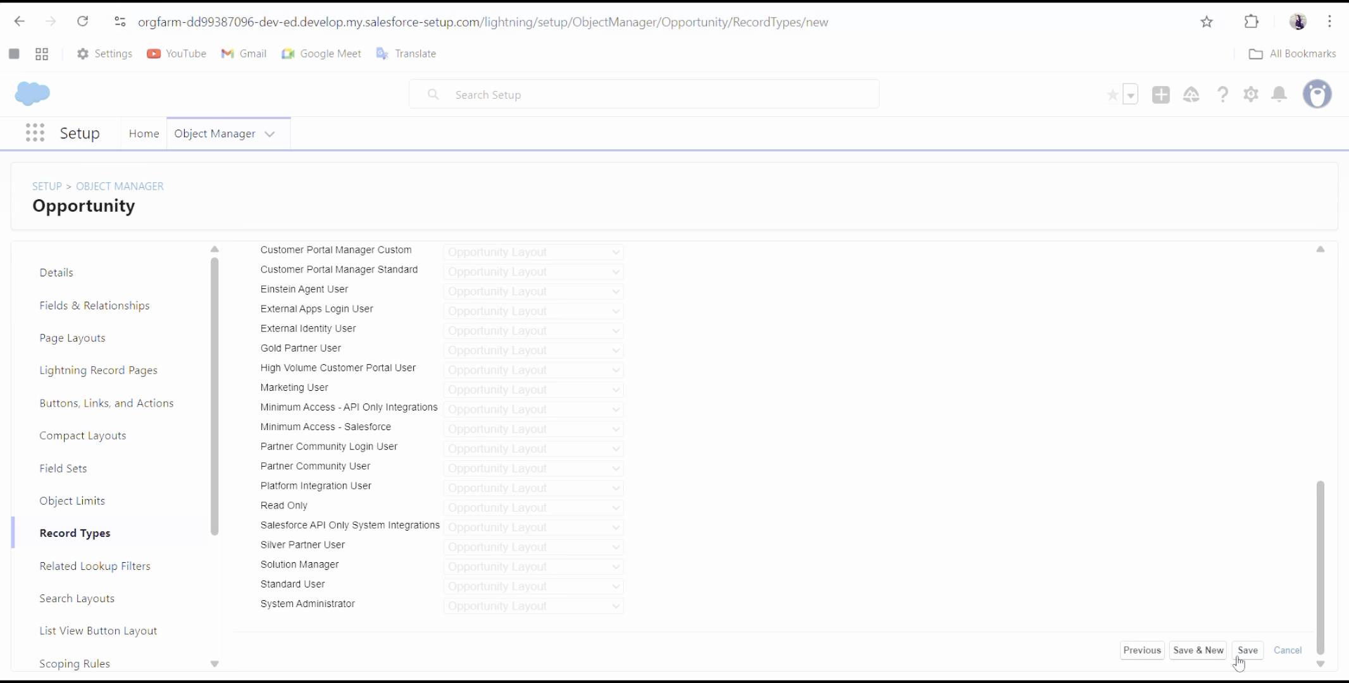
left_click(1246, 651)
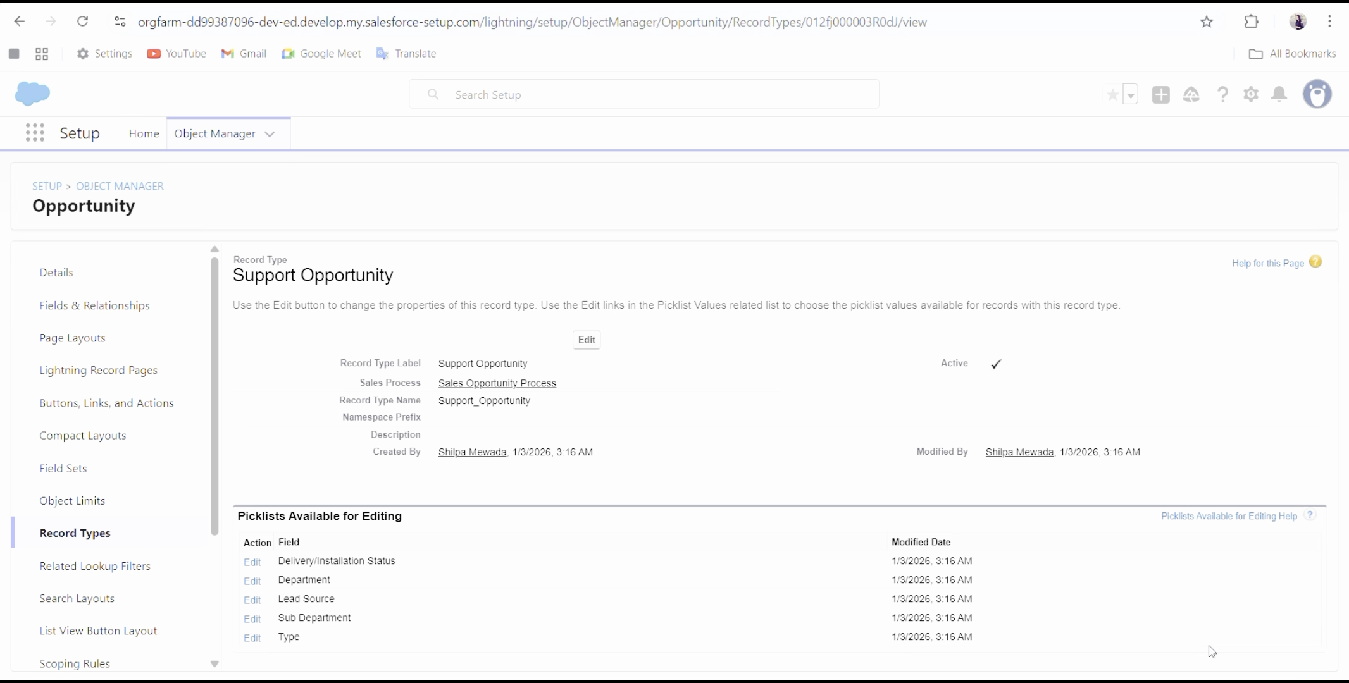
Remove Marketing and Sales from the Department values selected for the Support Opportunity record type and save.
left_click(253, 584)
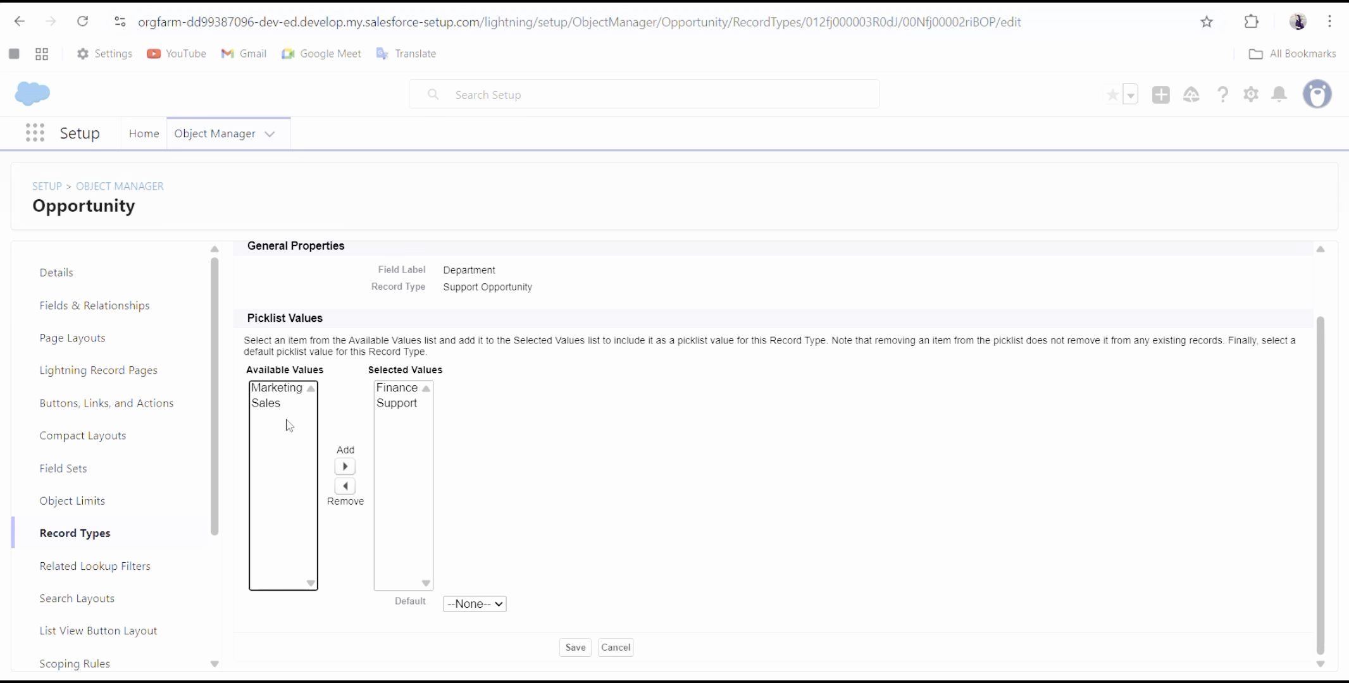
left_click(575, 647)
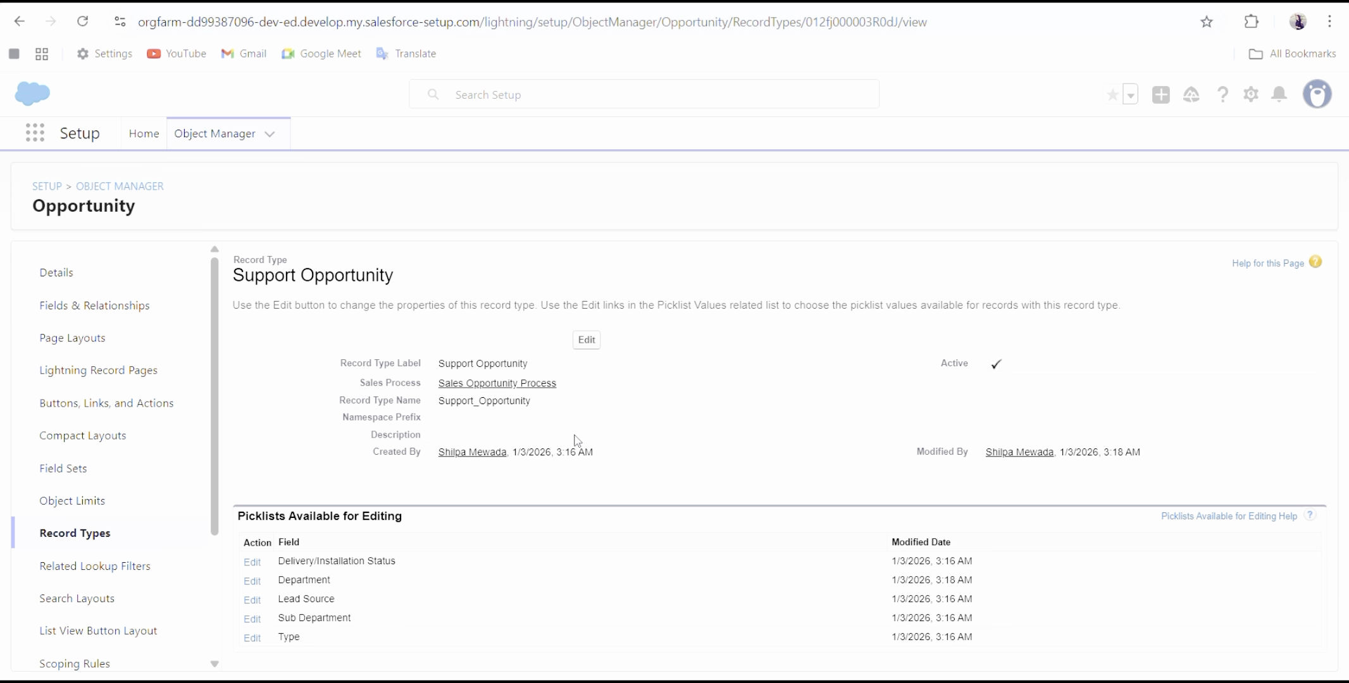
Switch to the Sales app's Opportunities list and start a new opportunity with the Sales Opportunity record type.
left_click(38, 139)
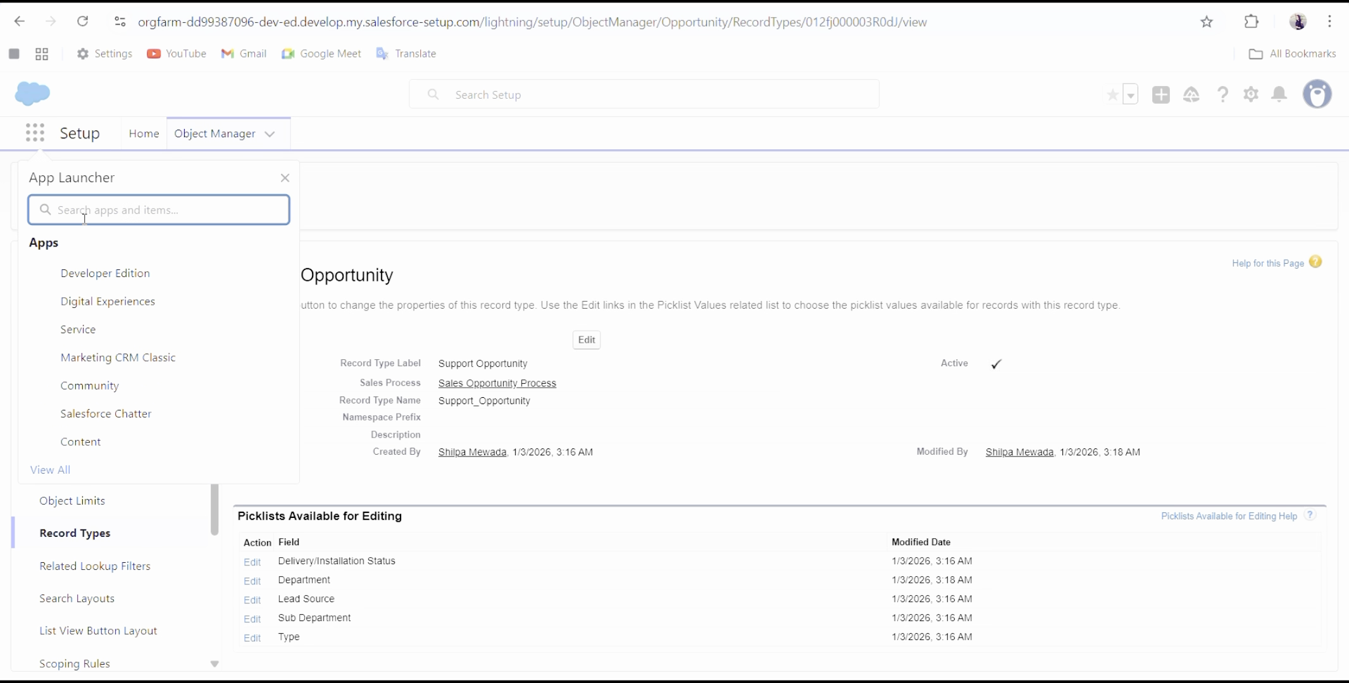
type("sale")
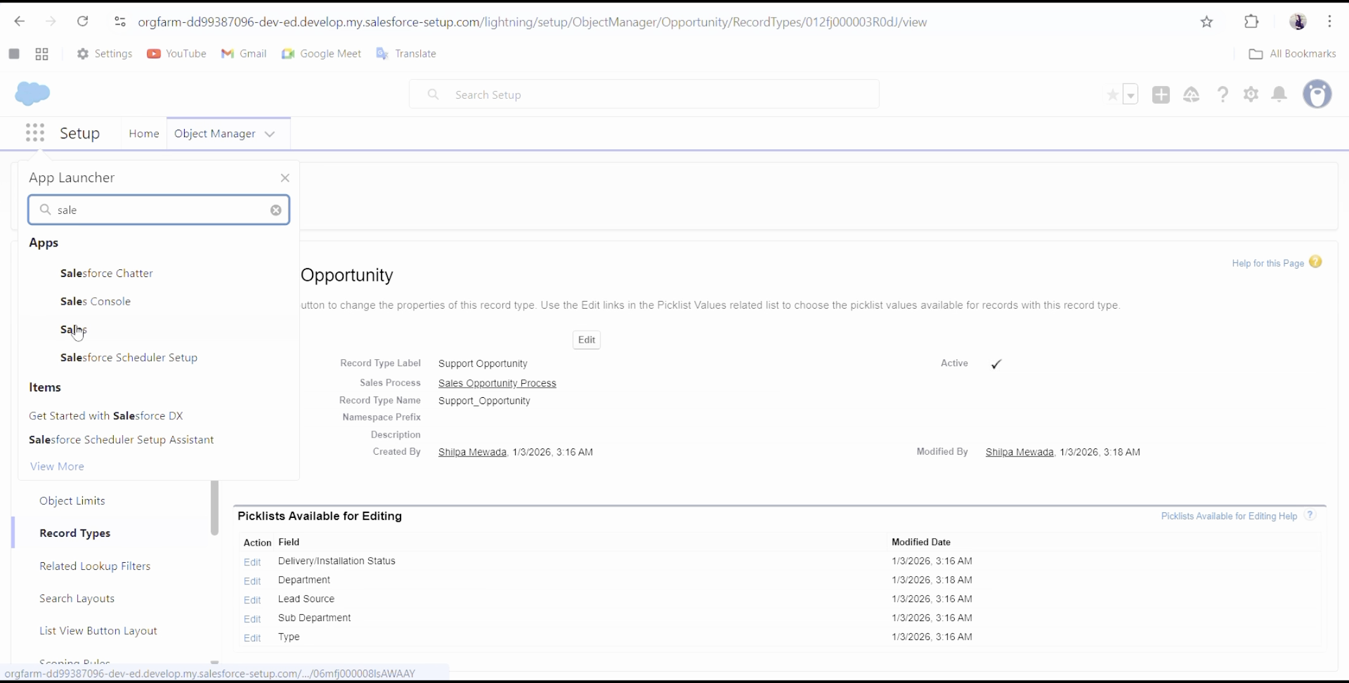
left_click(73, 329)
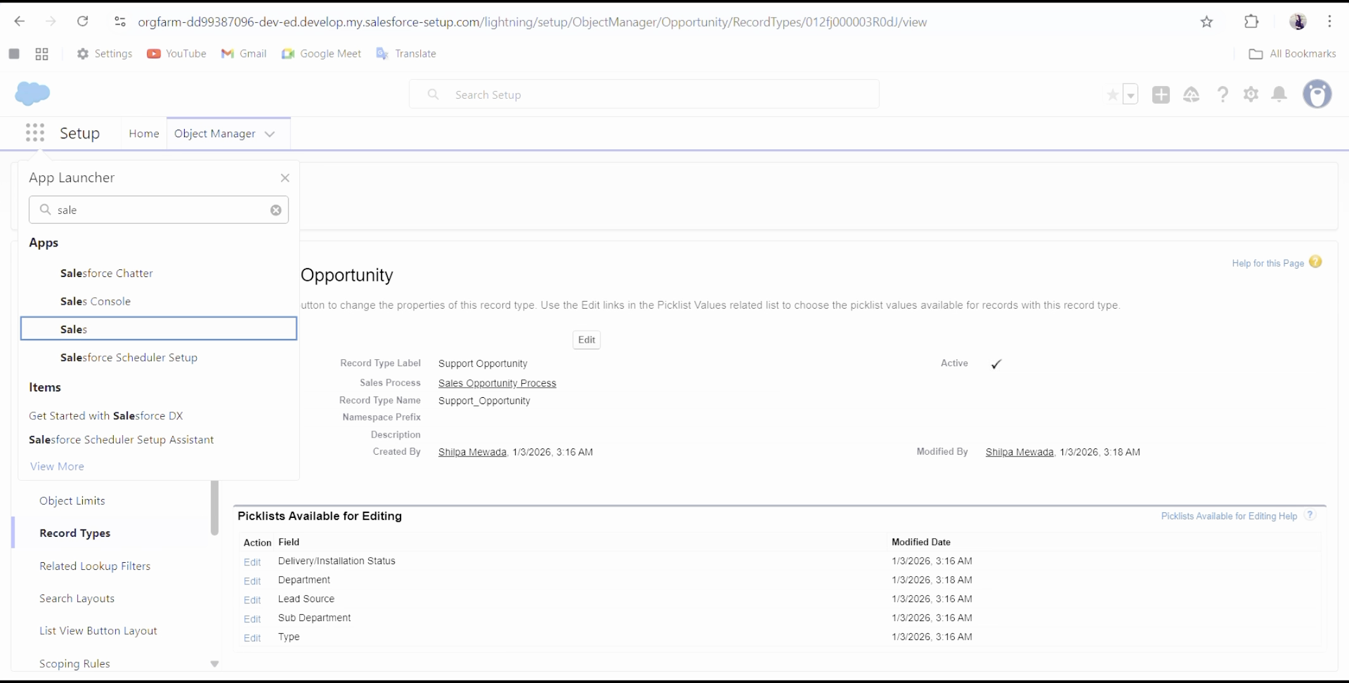
left_click(217, 139)
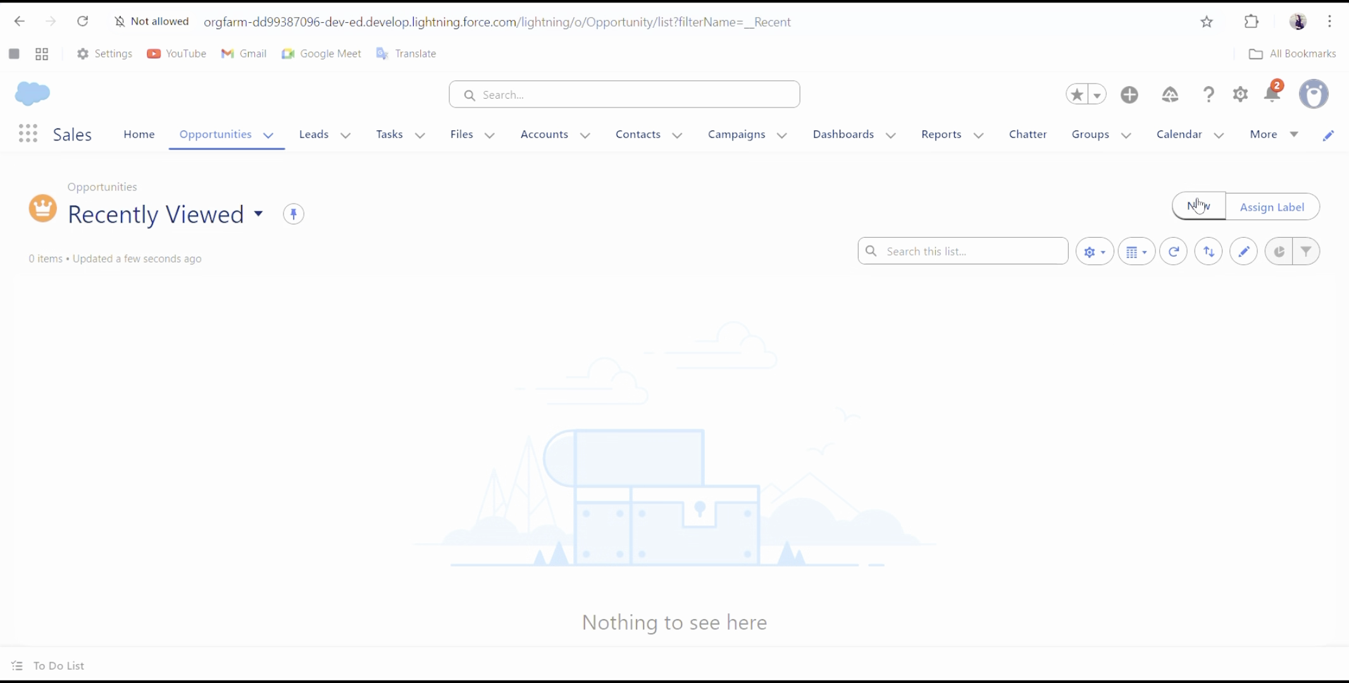
left_click(1197, 209)
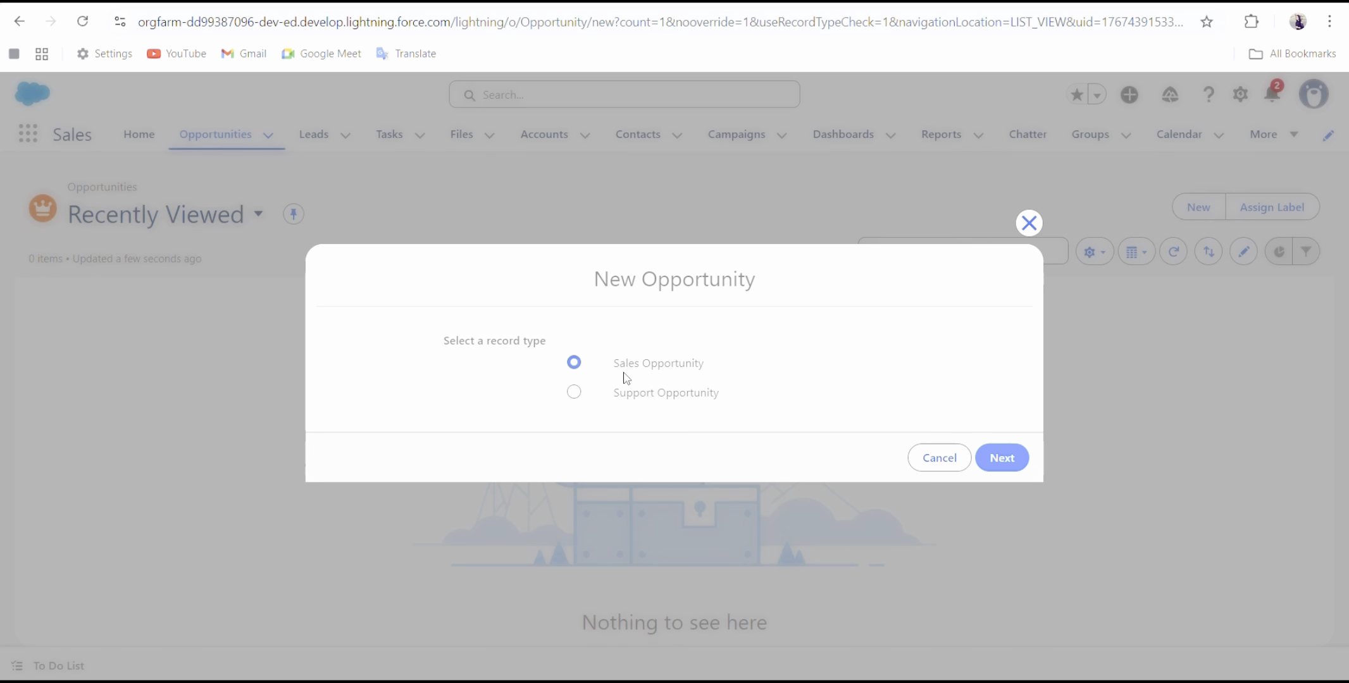
left_click(1004, 458)
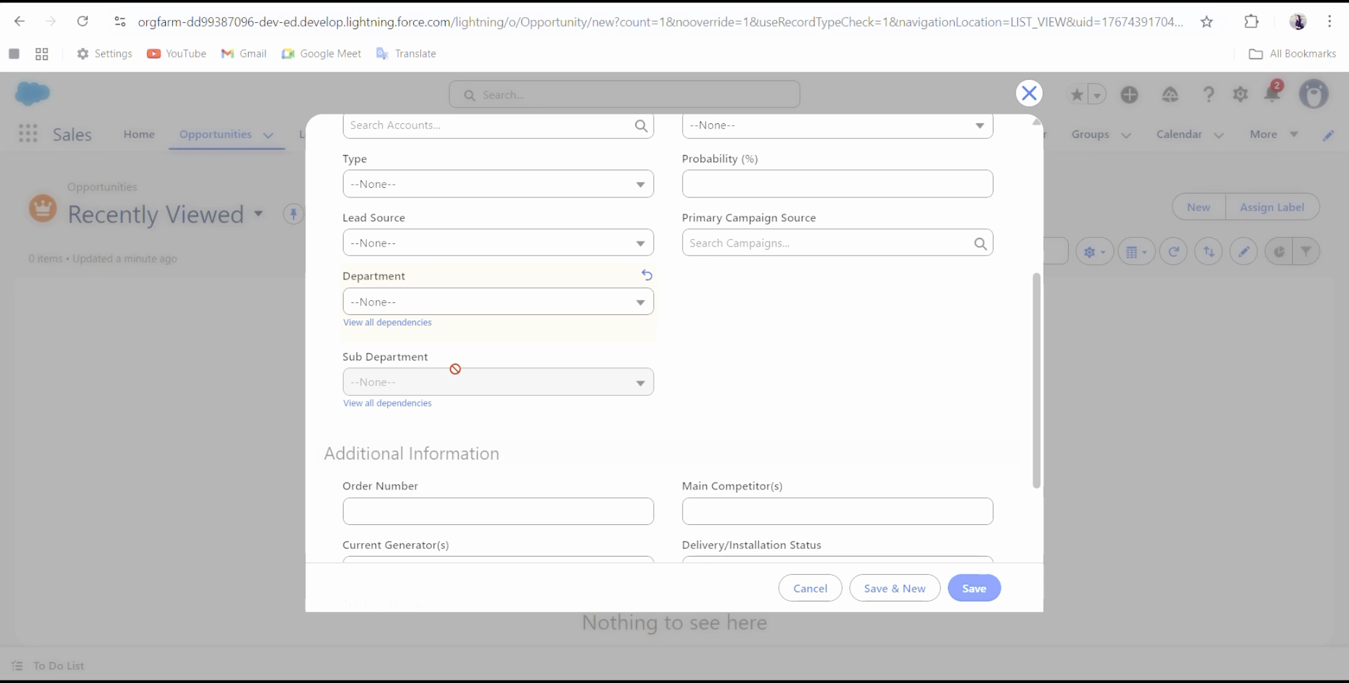
Set Department to Sales and check which Sub Department values are offered for it.
left_click(503, 313)
left_click(392, 395)
left_click(441, 390)
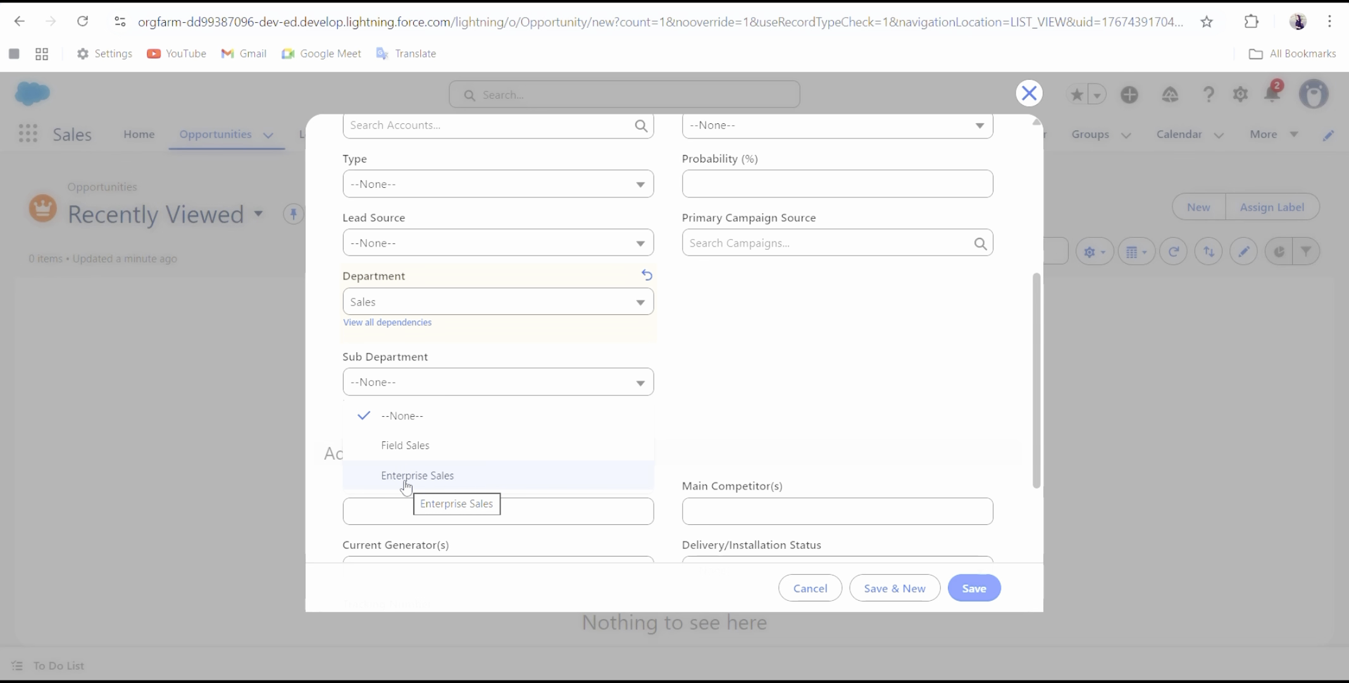
Change Department to Marketing and show the Sub Department values available for it.
left_click(411, 303)
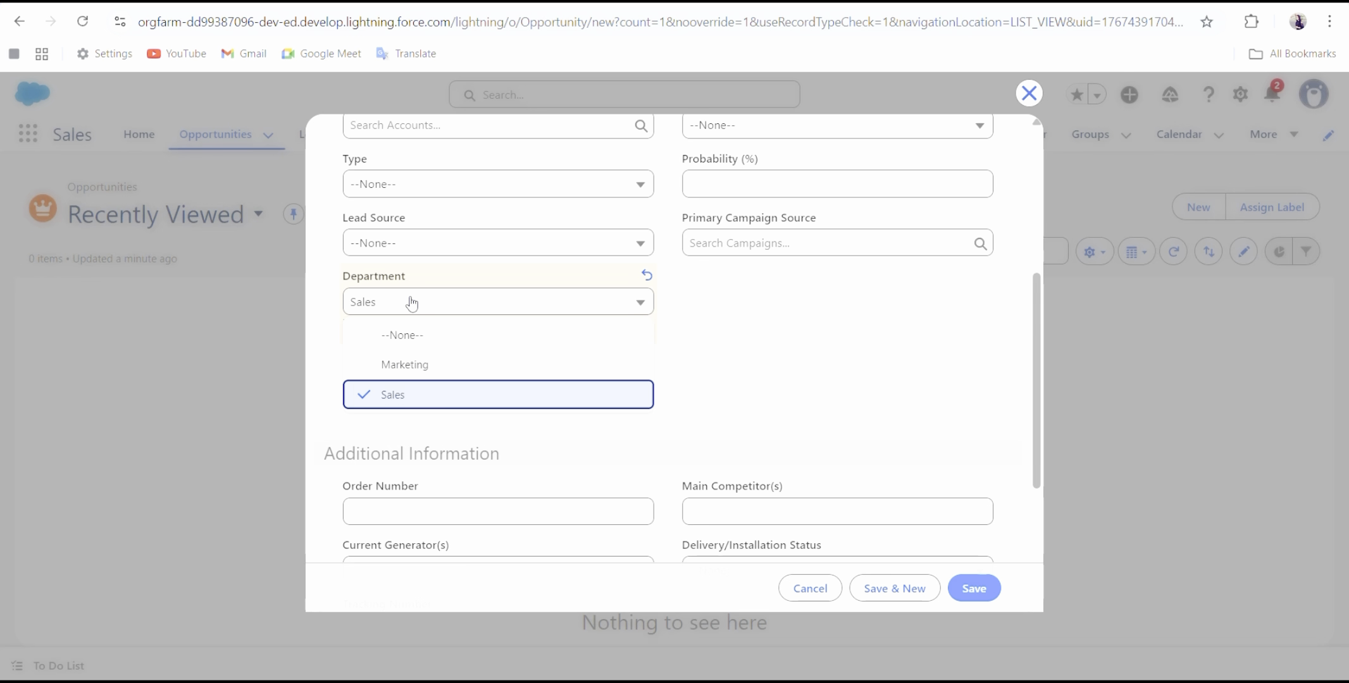
left_click(420, 366)
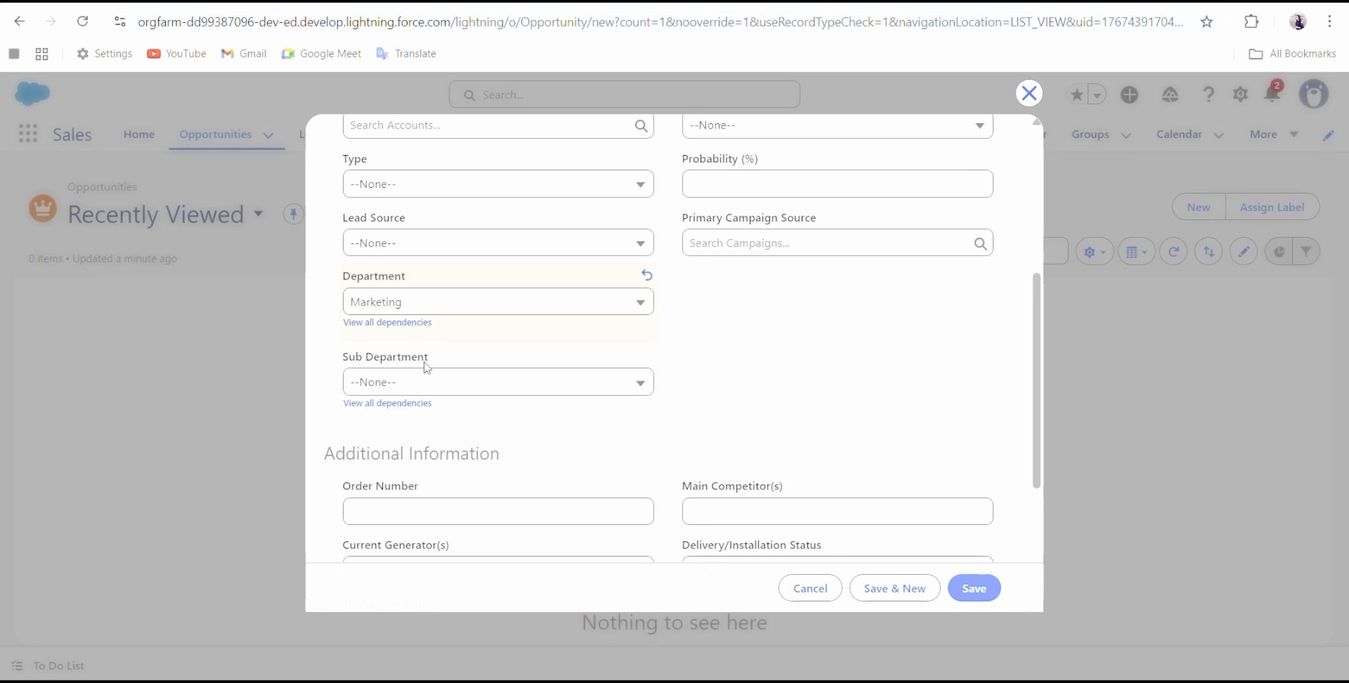
left_click(408, 388)
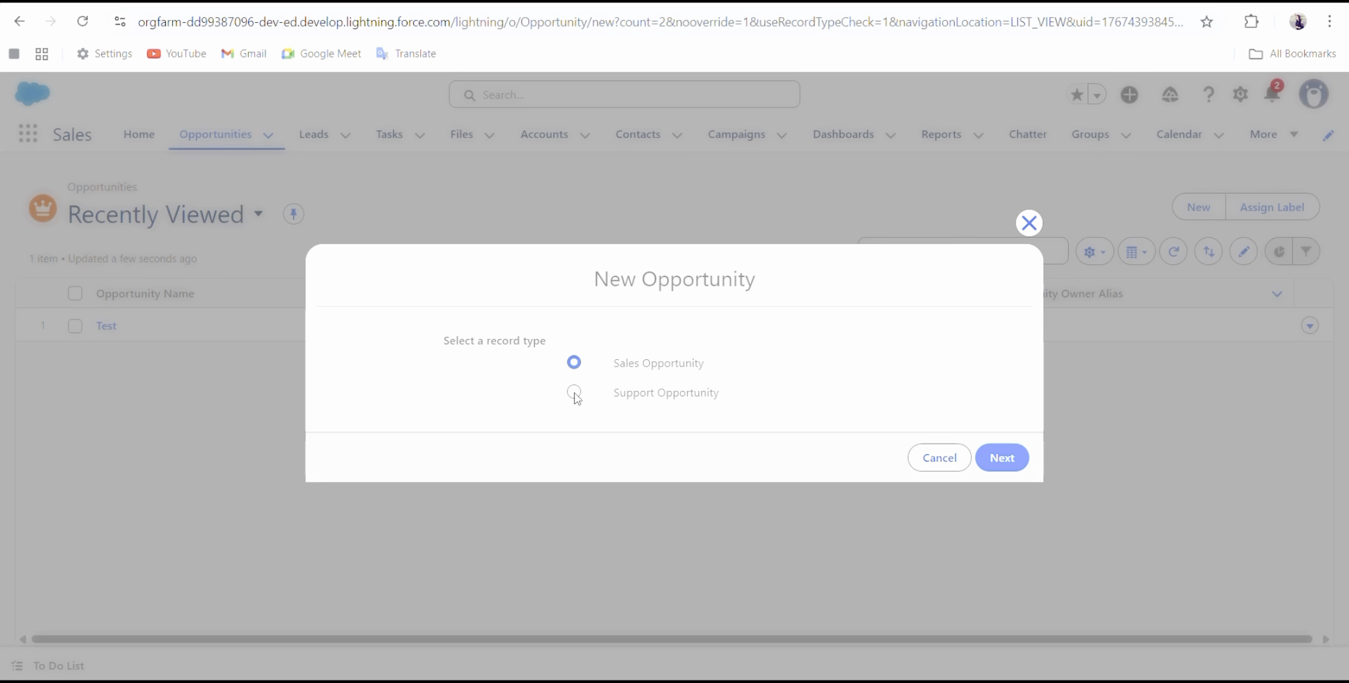
Start a new opportunity with the Support Opportunity record type, set Department to Support and check its Sub Department values.
left_click(575, 393)
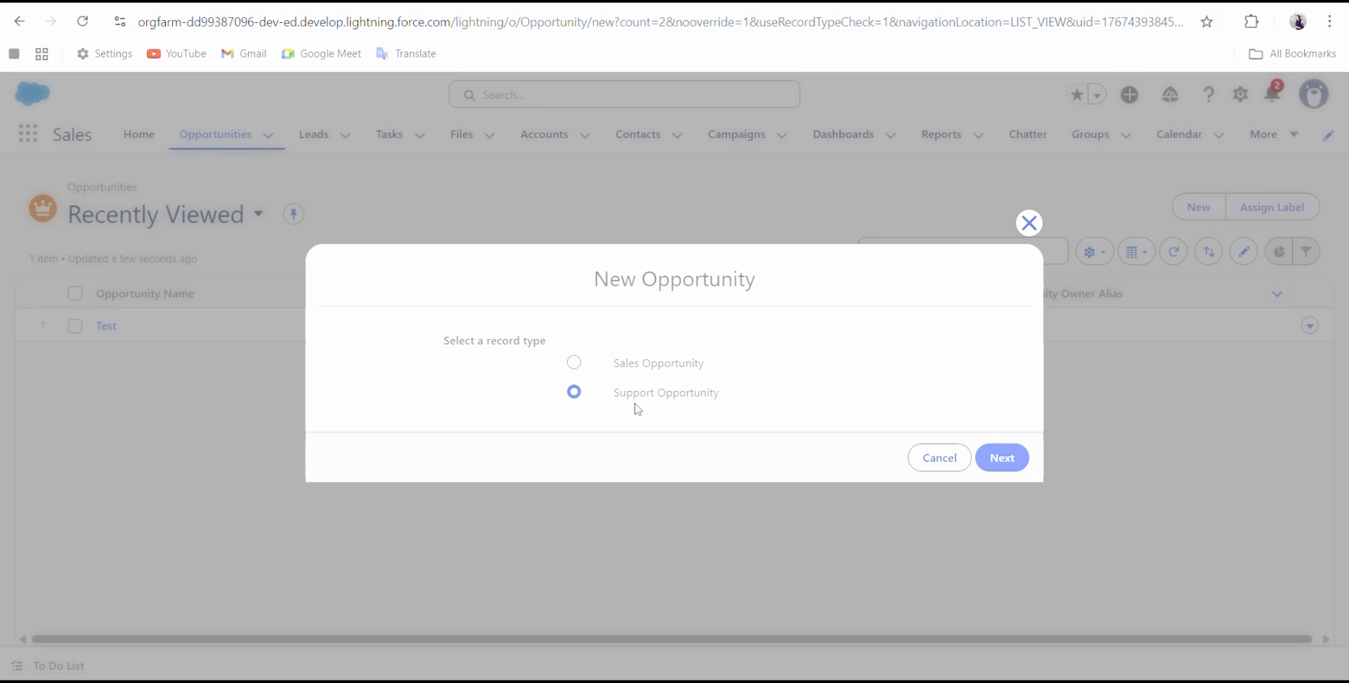
left_click(1002, 458)
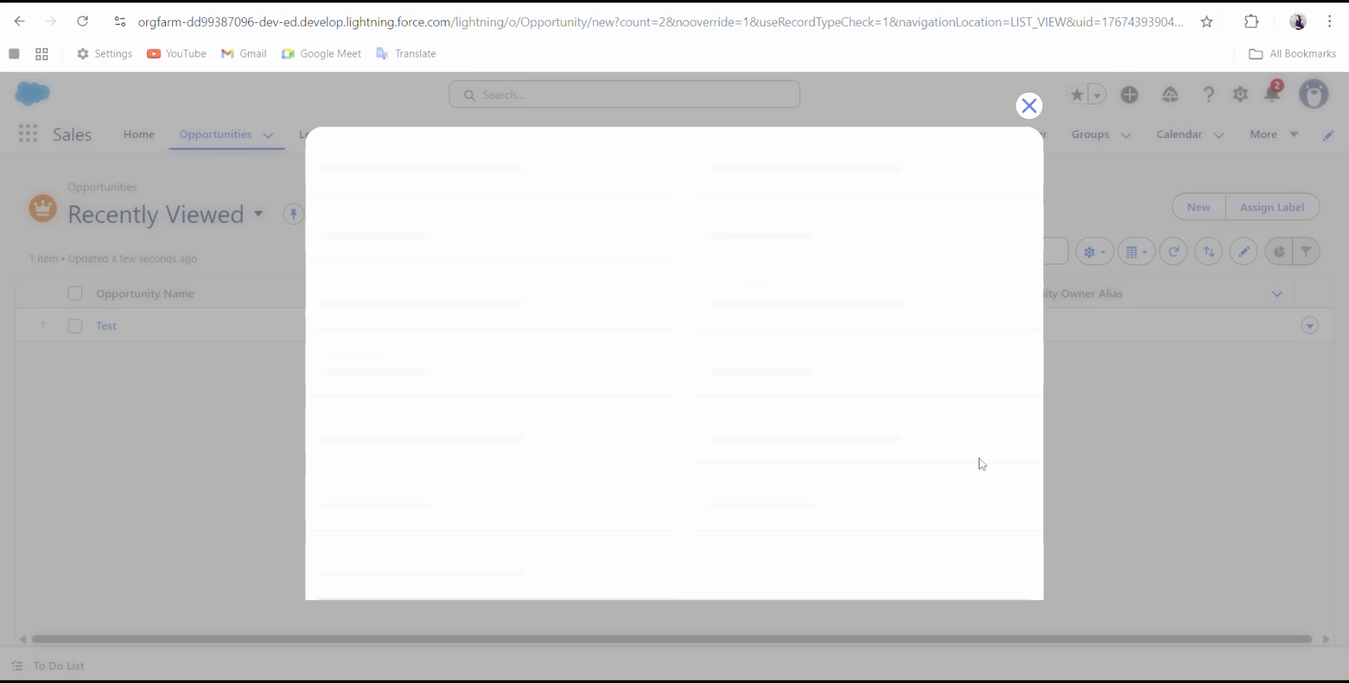
scroll(560, 437, "down", 3)
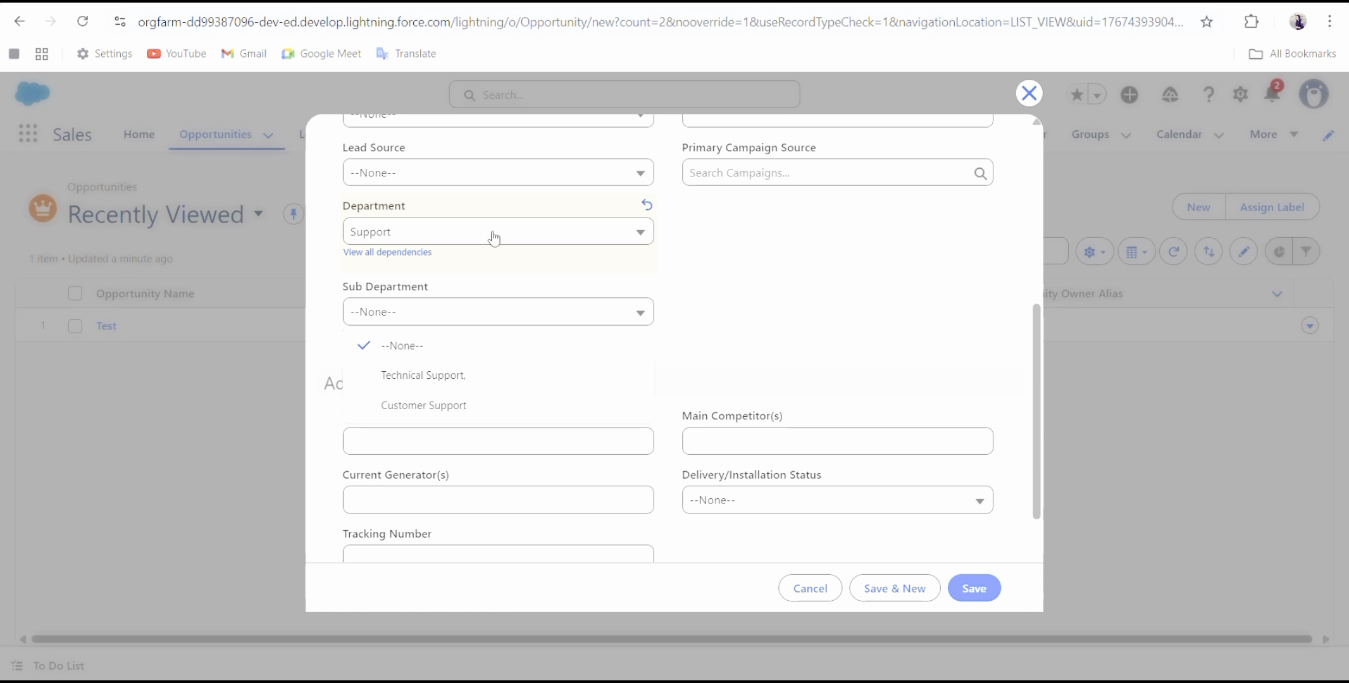
scroll(588, 283, "up", 6)
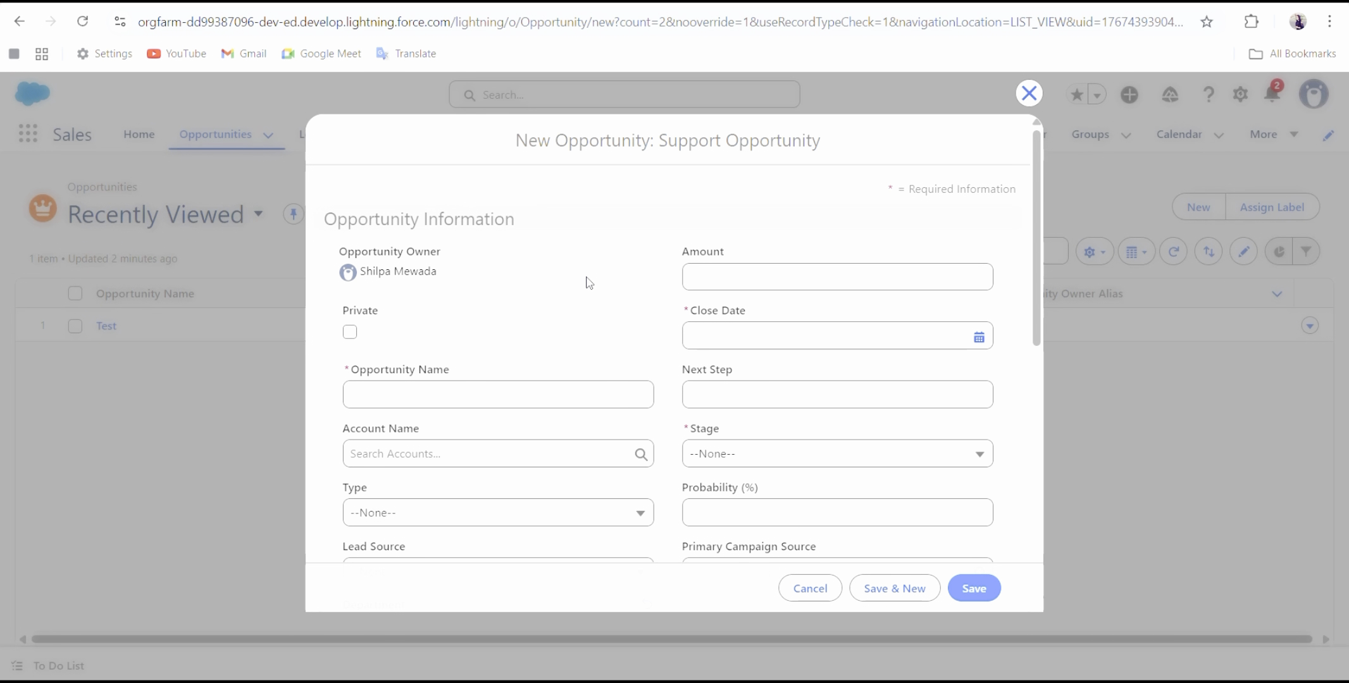